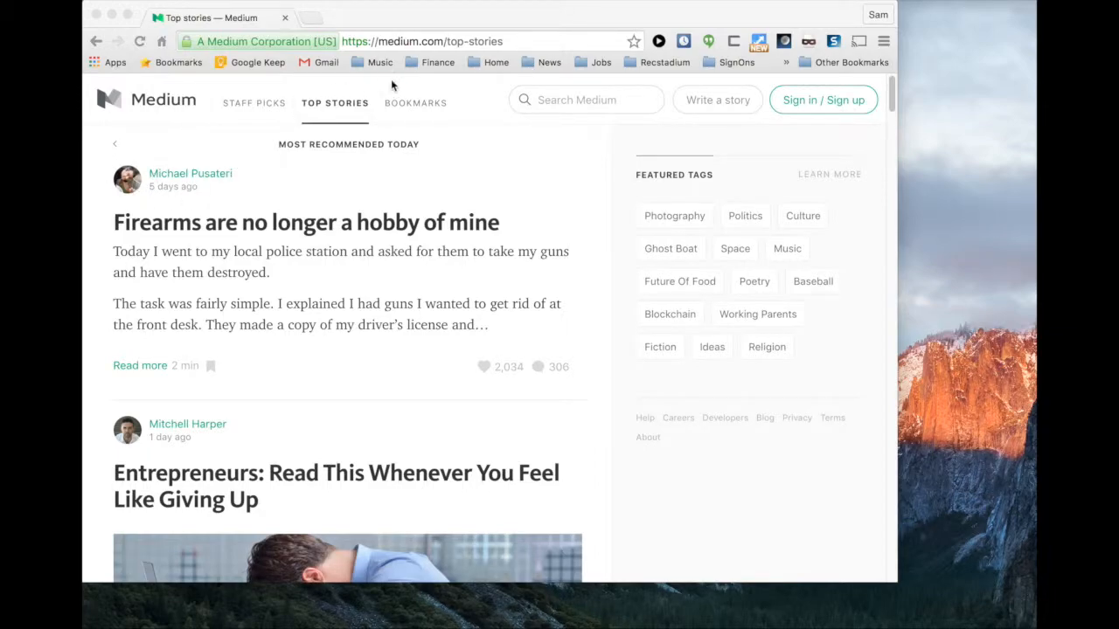
Search Google for "lena headey game of thrones" and show the image results
{"action": "left_click", "coordinate": [514, 40]}
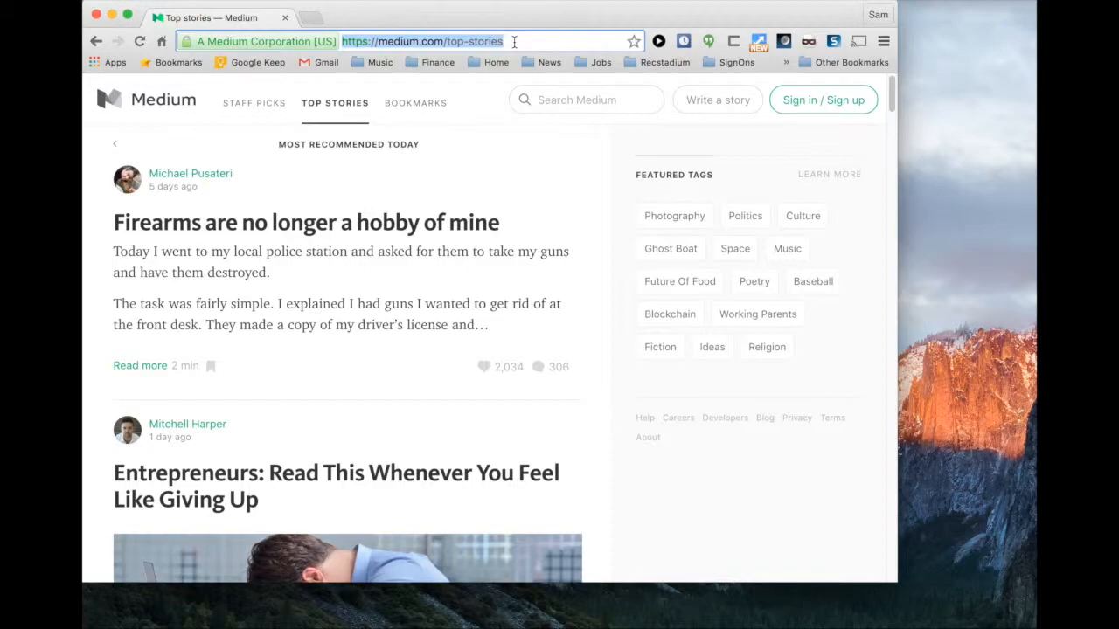
{"action": "type", "text": "lena"}
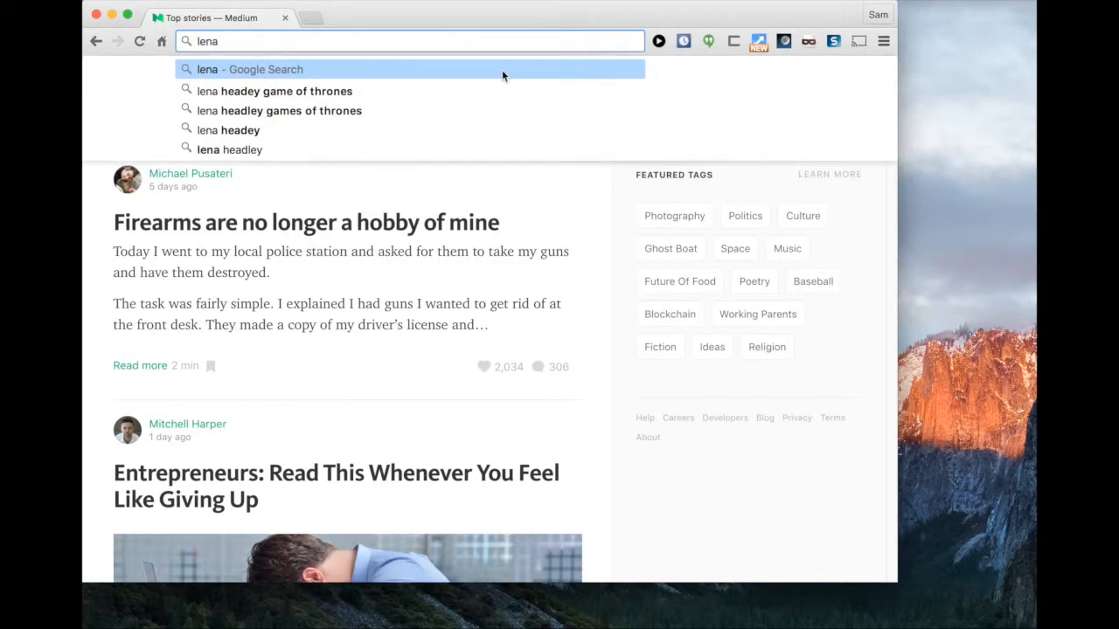
{"action": "left_click", "coordinate": [363, 92]}
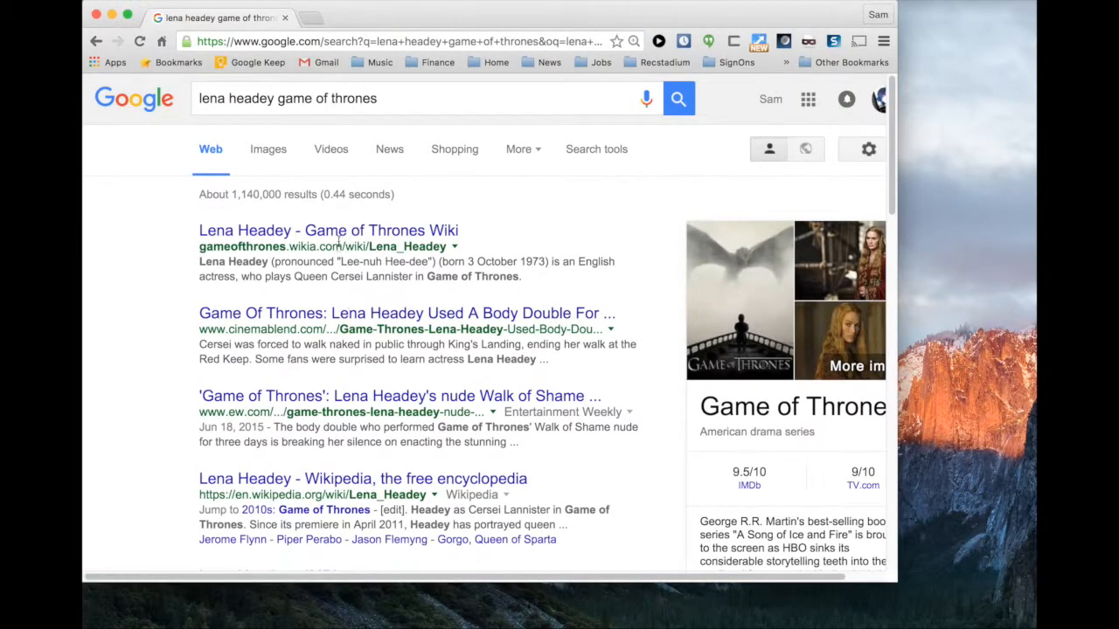
{"action": "left_click", "coordinate": [270, 151]}
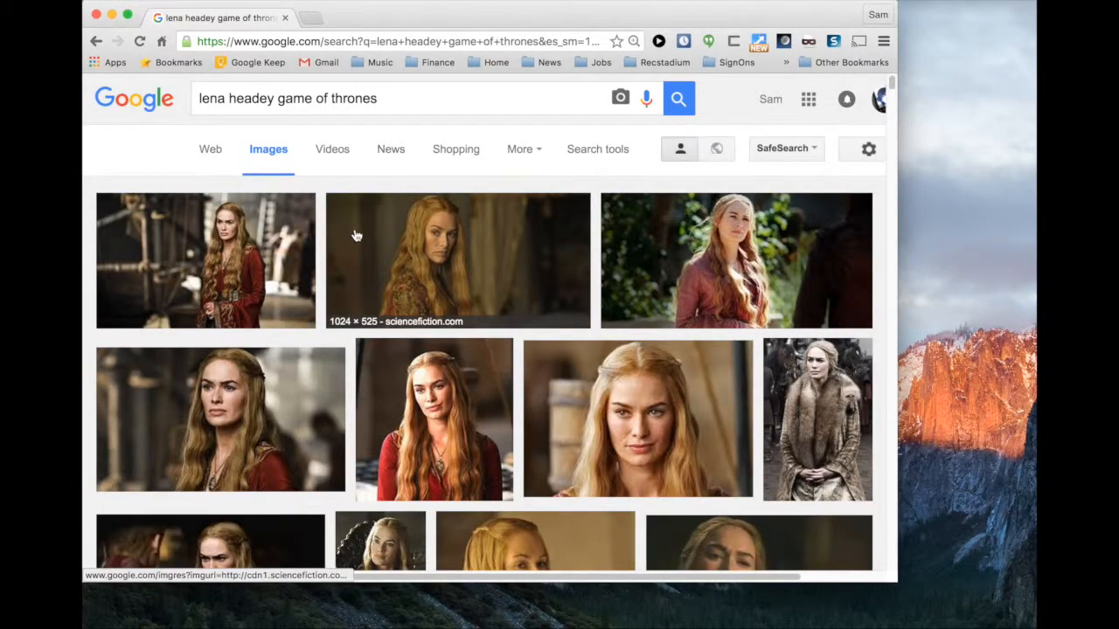
Open the first image result at full size and save a copy of it to the desktop
{"action": "left_click", "coordinate": [269, 239]}
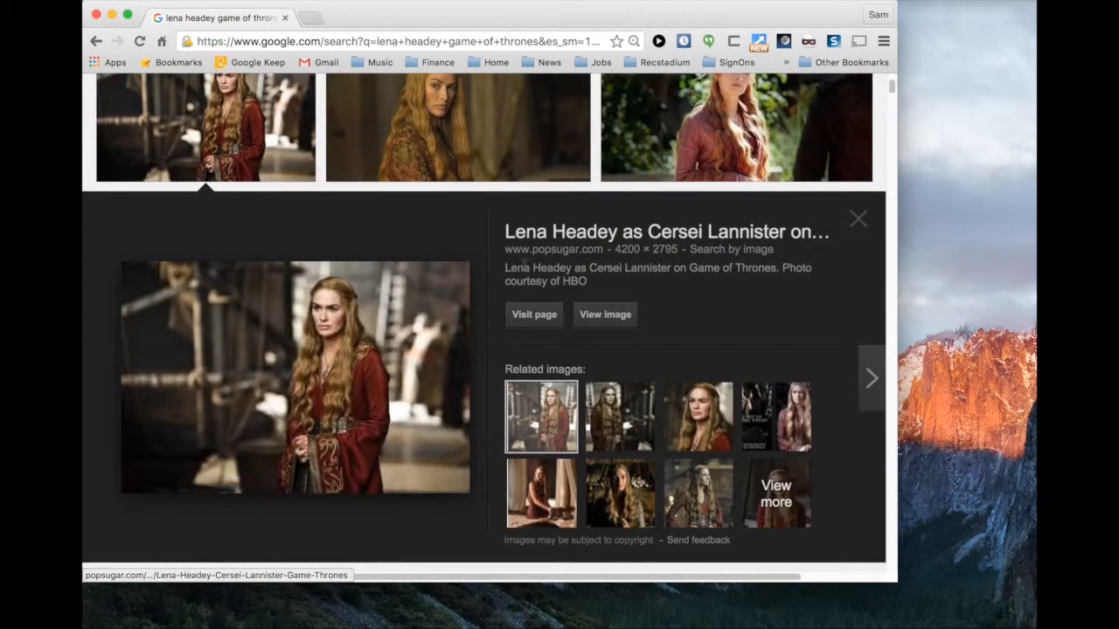
{"action": "left_click", "coordinate": [609, 325]}
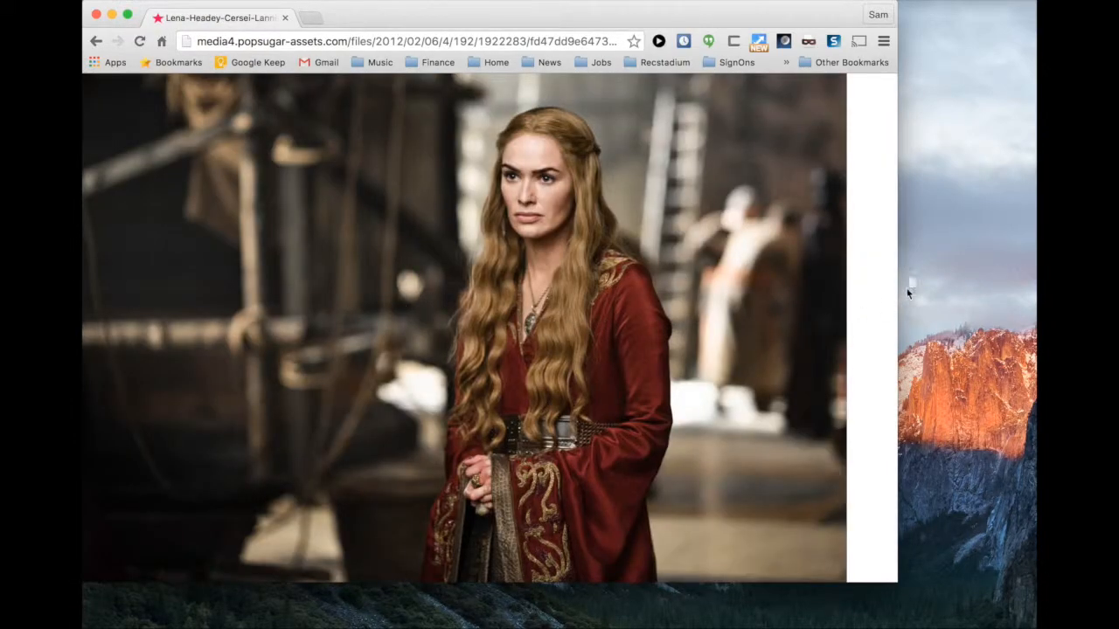
{"action": "left_click_drag", "start_coordinate": [924, 280], "coordinate": [927, 279]}
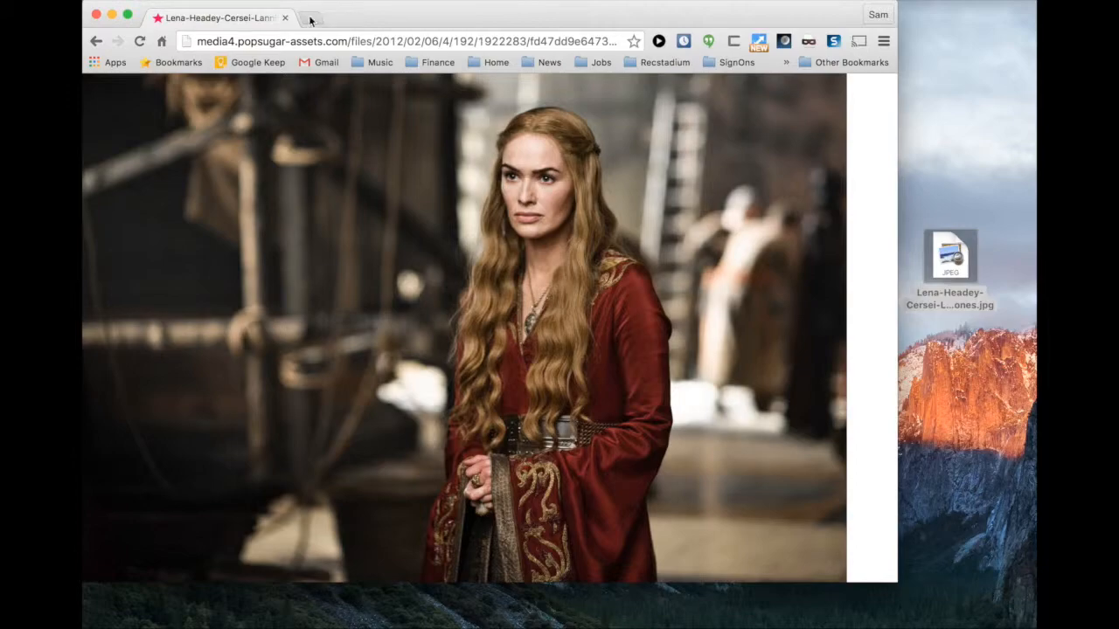
Go to picmonkey.com and load the saved JPEG from the desktop into the photo editor
{"action": "left_click", "coordinate": [317, 42]}
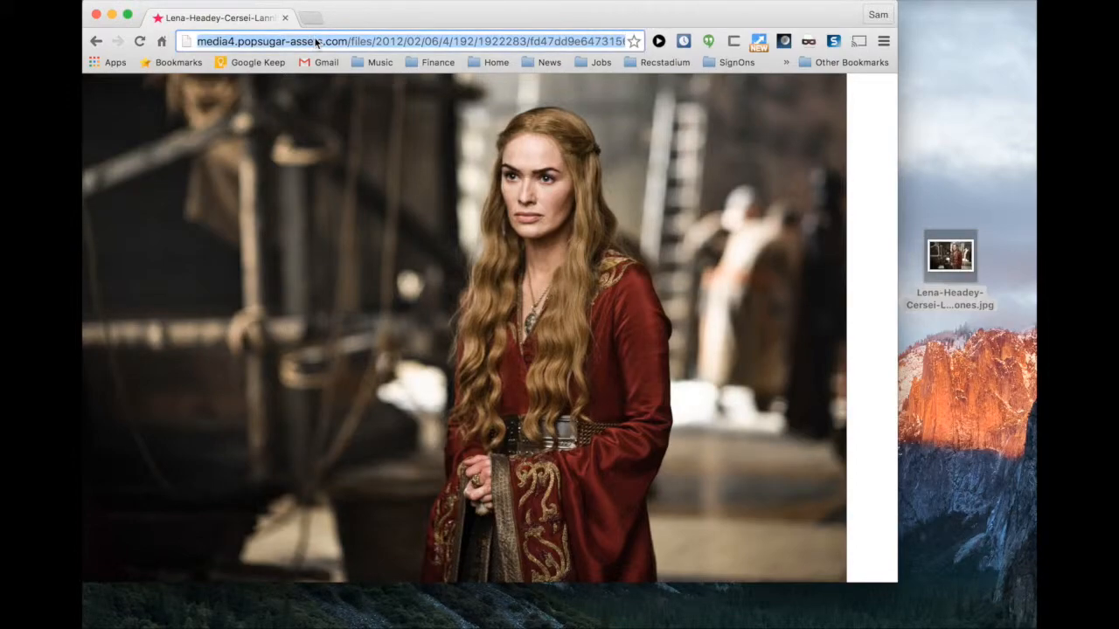
{"action": "type", "text": "picmonkey.com"}
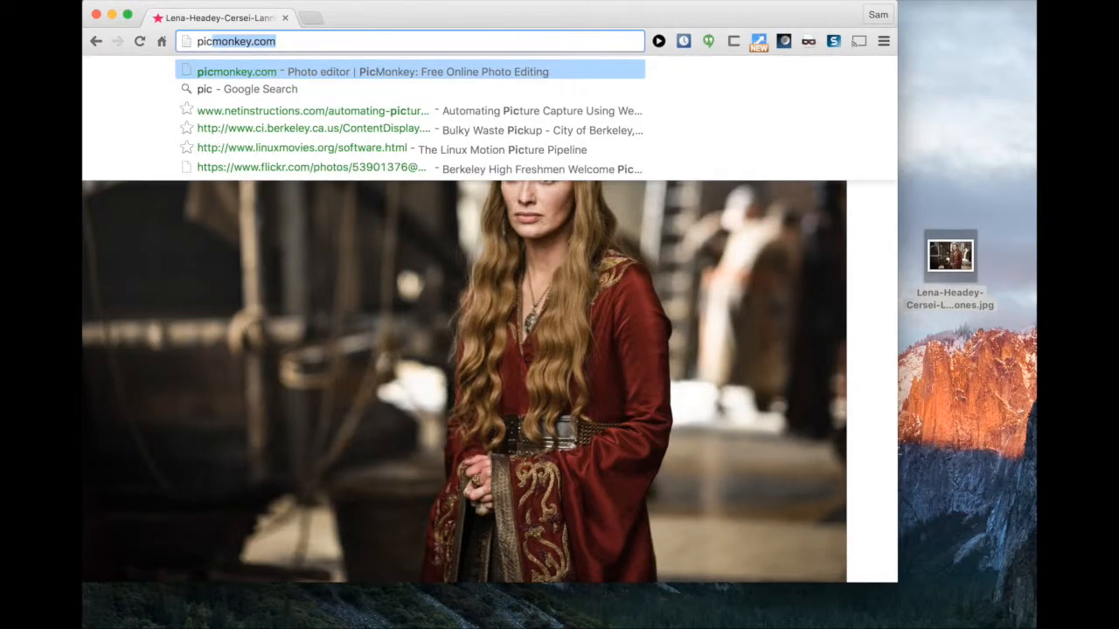
{"action": "key", "text": "Return"}
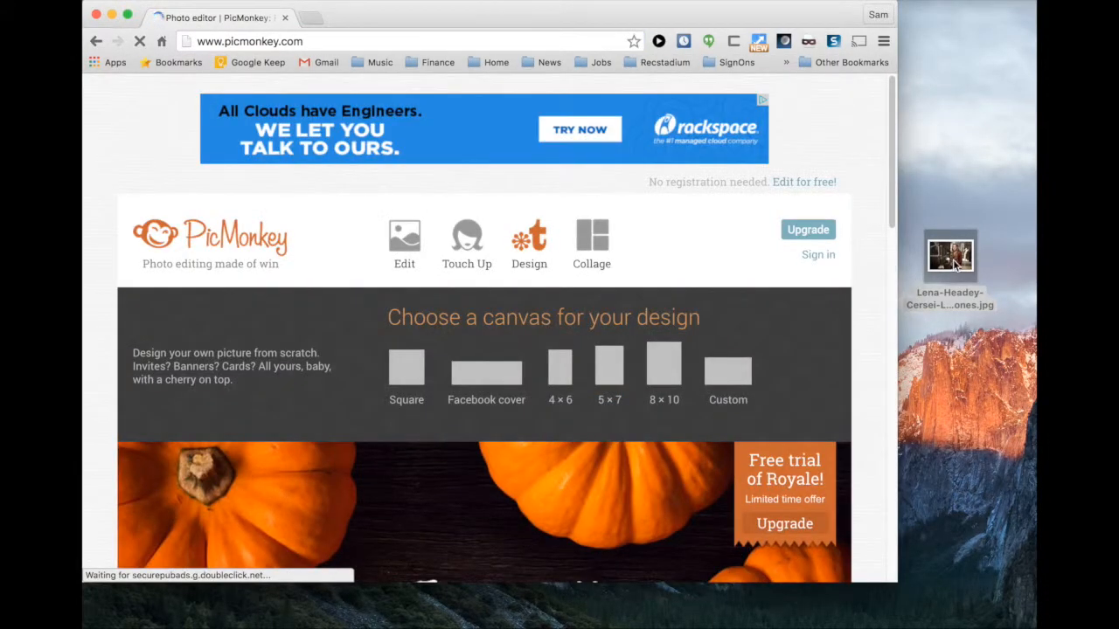
{"action": "left_click_drag", "start_coordinate": [955, 266], "coordinate": [220, 357]}
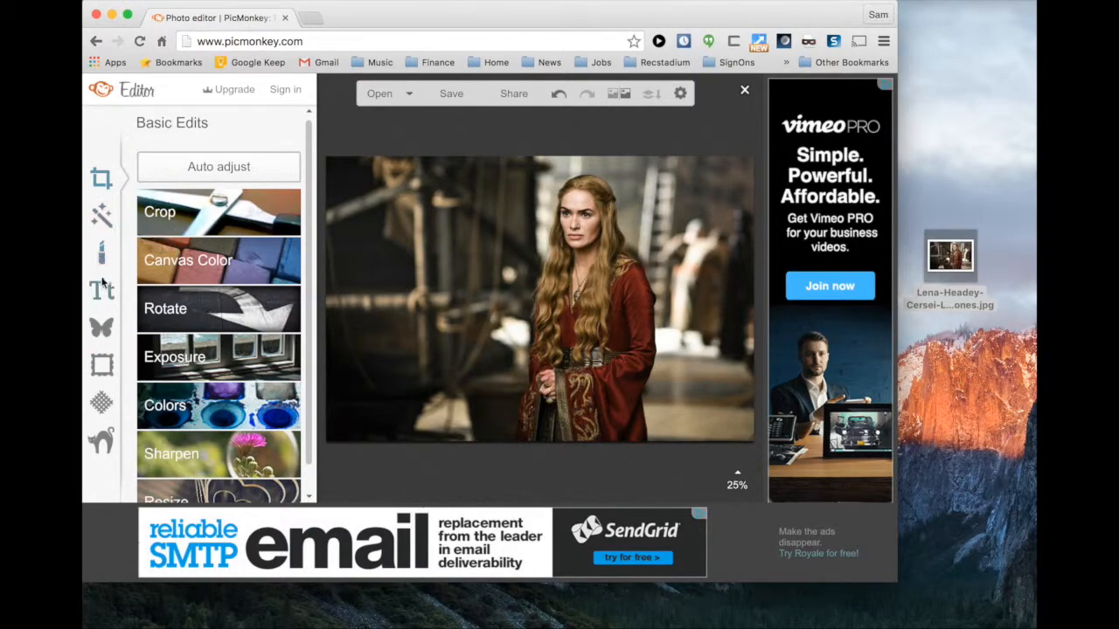
Start a circular Shape Cutout frame on the photo and shift the circle over the woman
{"action": "left_click", "coordinate": [104, 368]}
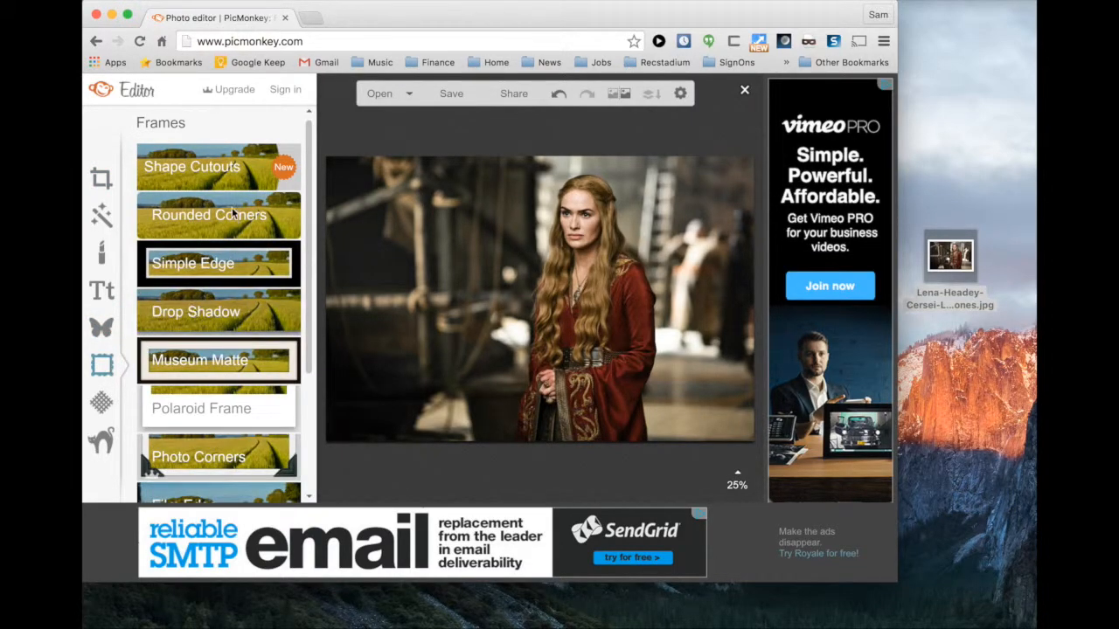
{"action": "left_click", "coordinate": [188, 179]}
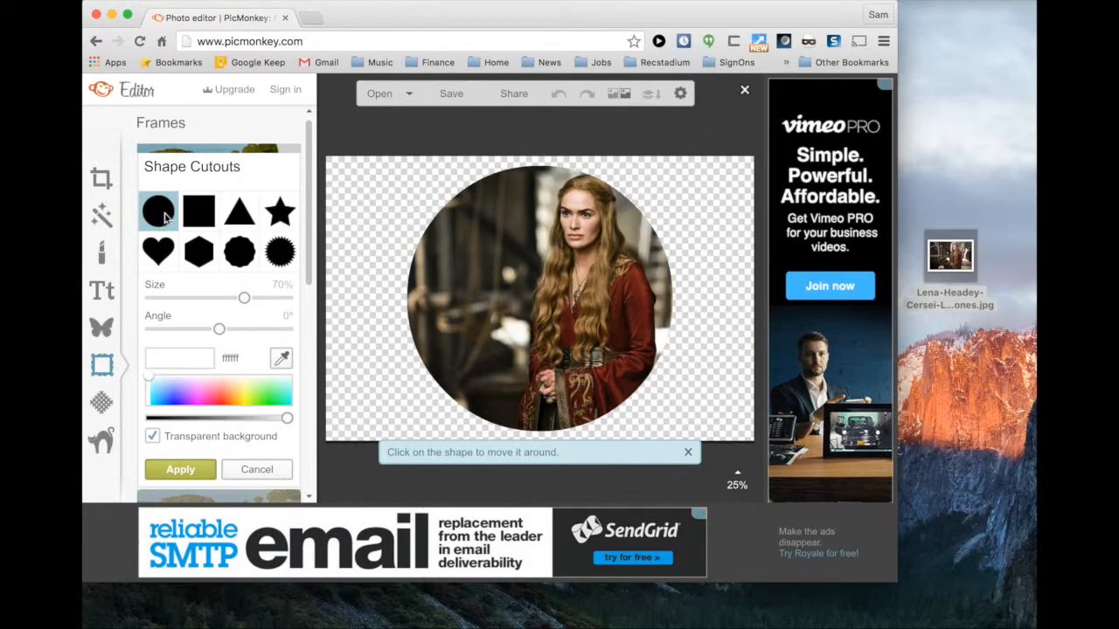
{"action": "left_click", "coordinate": [195, 212]}
{"action": "left_click", "coordinate": [162, 209]}
{"action": "left_click_drag", "start_coordinate": [452, 288], "coordinate": [480, 285]}
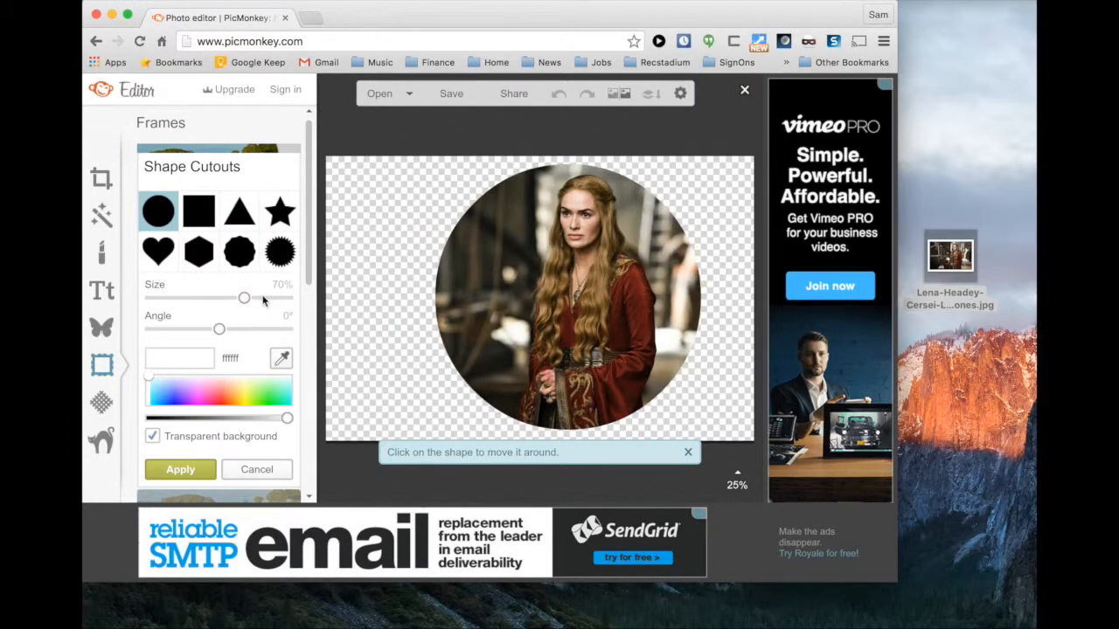
Reduce the circular cutout to 34% size, position it around the woman's head and shoulders, and apply it
{"action": "left_click_drag", "start_coordinate": [244, 300], "coordinate": [208, 298]}
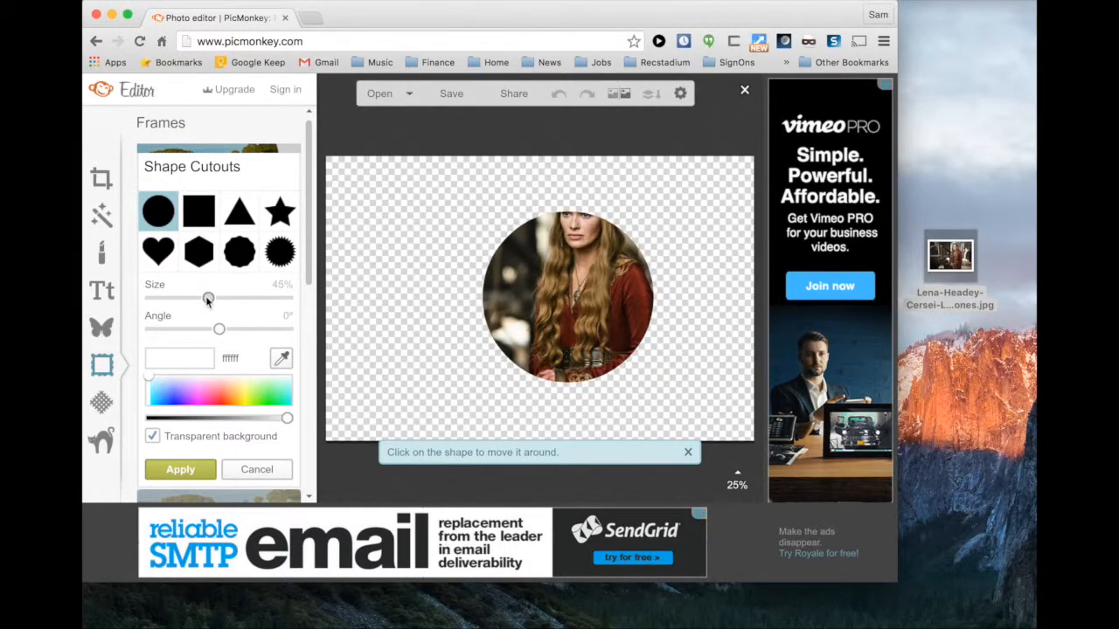
{"action": "left_click_drag", "start_coordinate": [513, 332], "coordinate": [554, 287]}
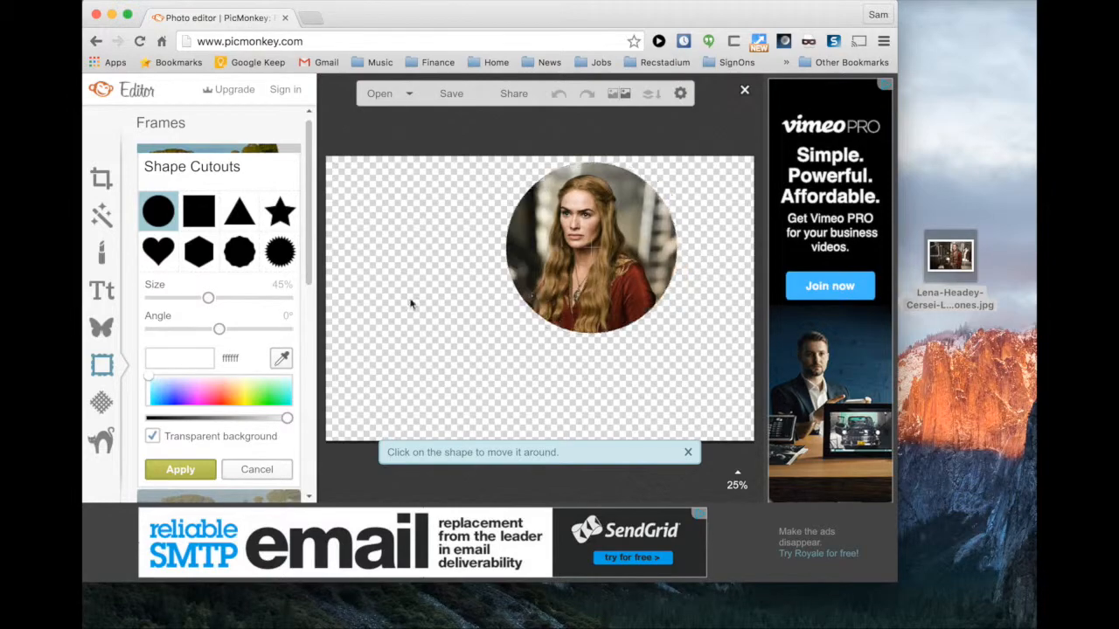
{"action": "left_click_drag", "start_coordinate": [197, 299], "coordinate": [193, 302]}
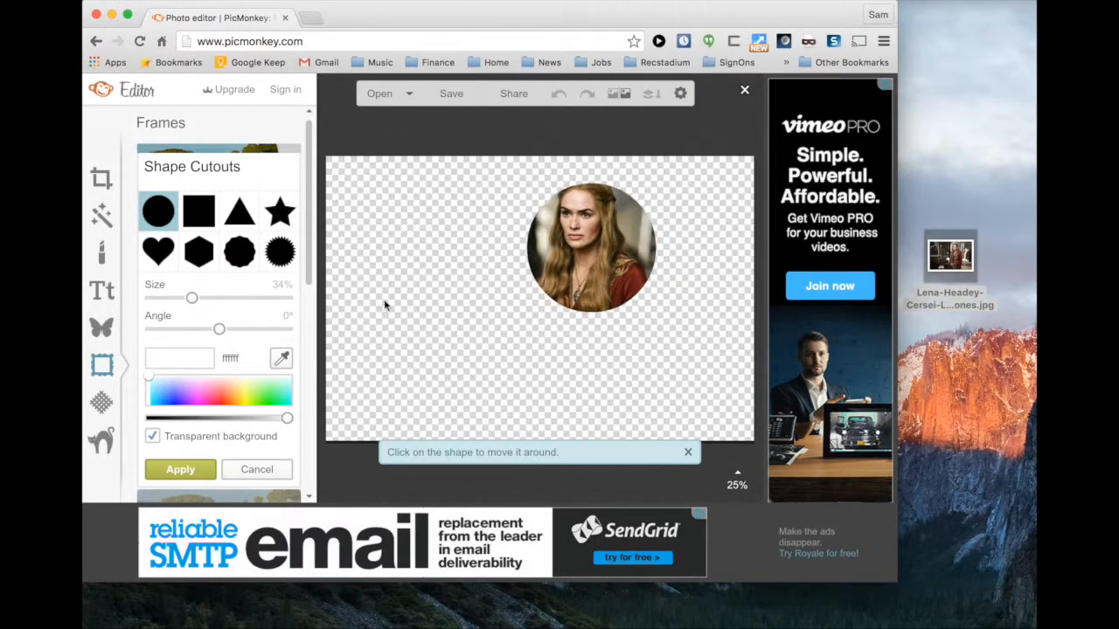
{"action": "left_click_drag", "start_coordinate": [554, 271], "coordinate": [540, 259]}
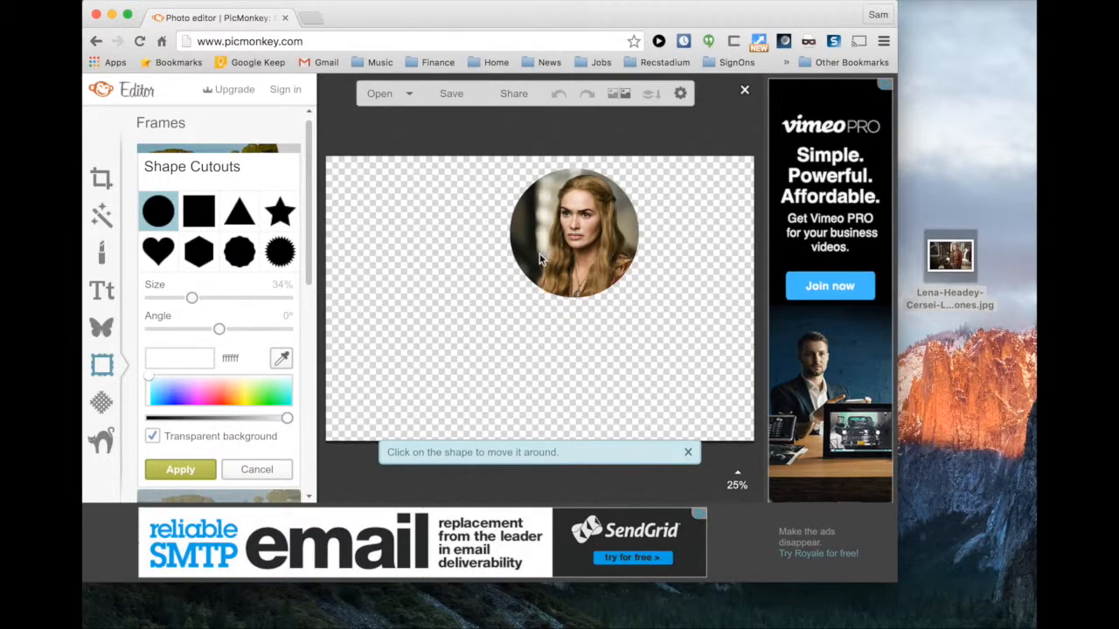
{"action": "left_click", "coordinate": [186, 468]}
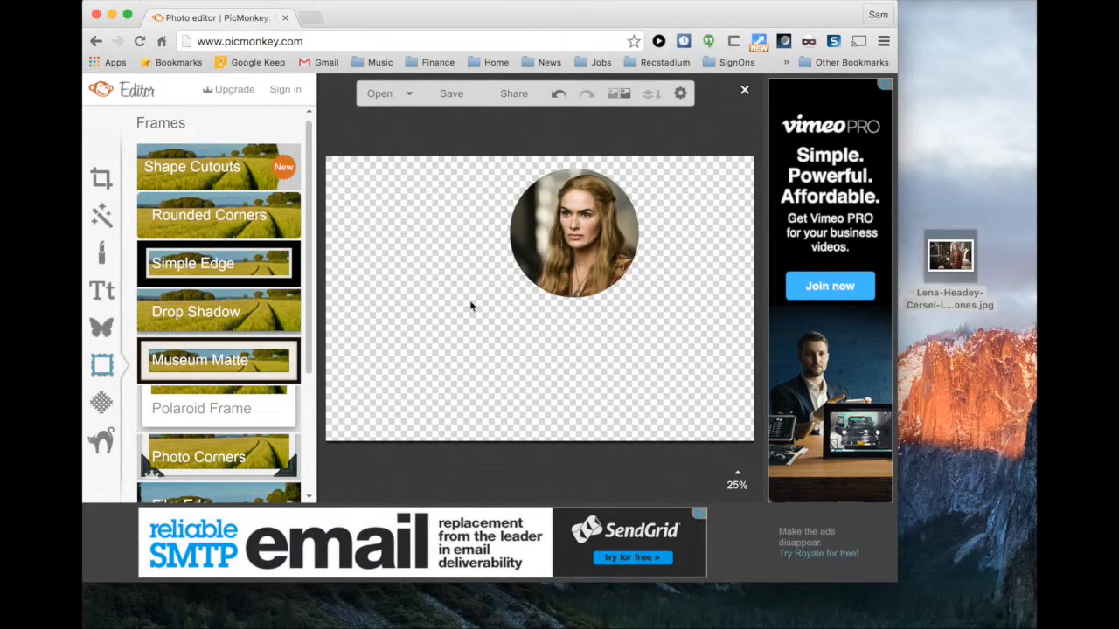
Start a crop with Square proportions and move the crop area to the canvas's upper-right corner over the circle
{"action": "left_click", "coordinate": [102, 184]}
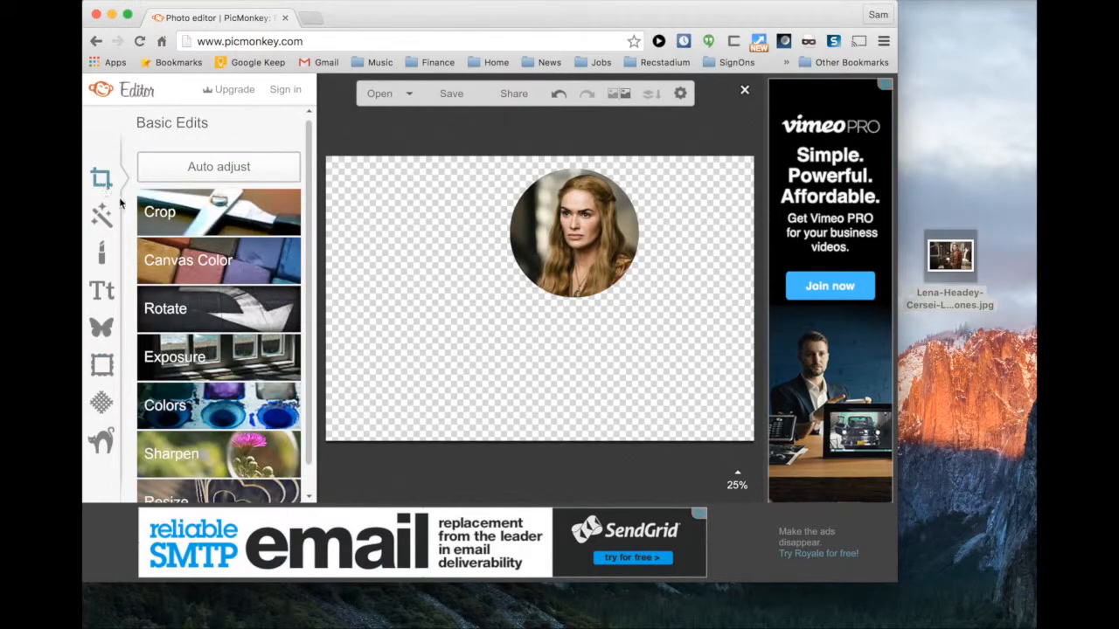
{"action": "left_click", "coordinate": [162, 223]}
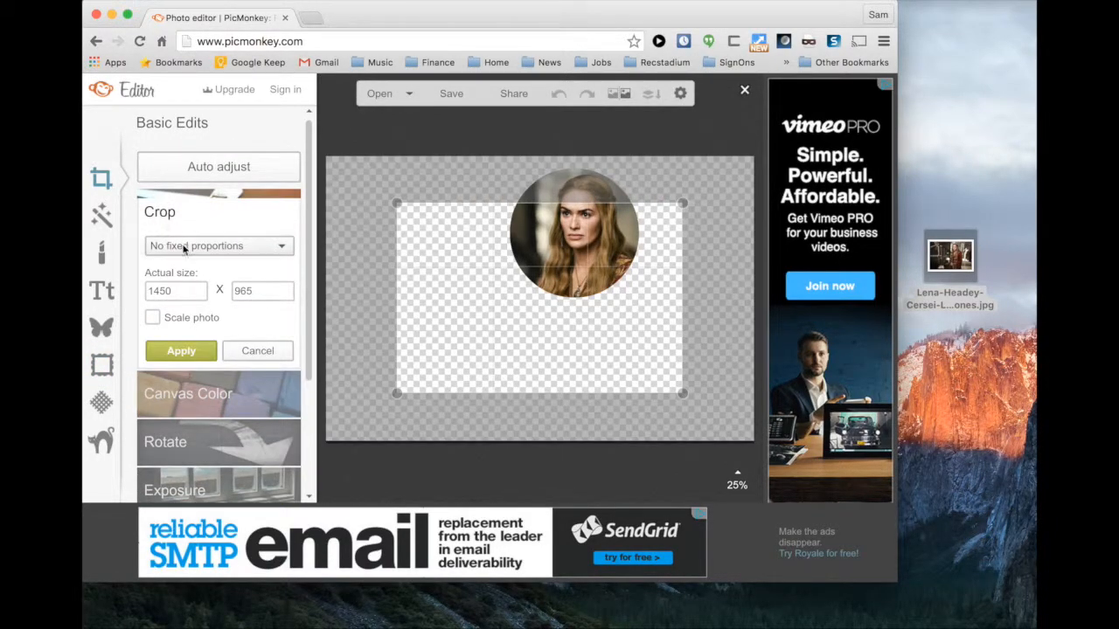
{"action": "left_click", "coordinate": [183, 248]}
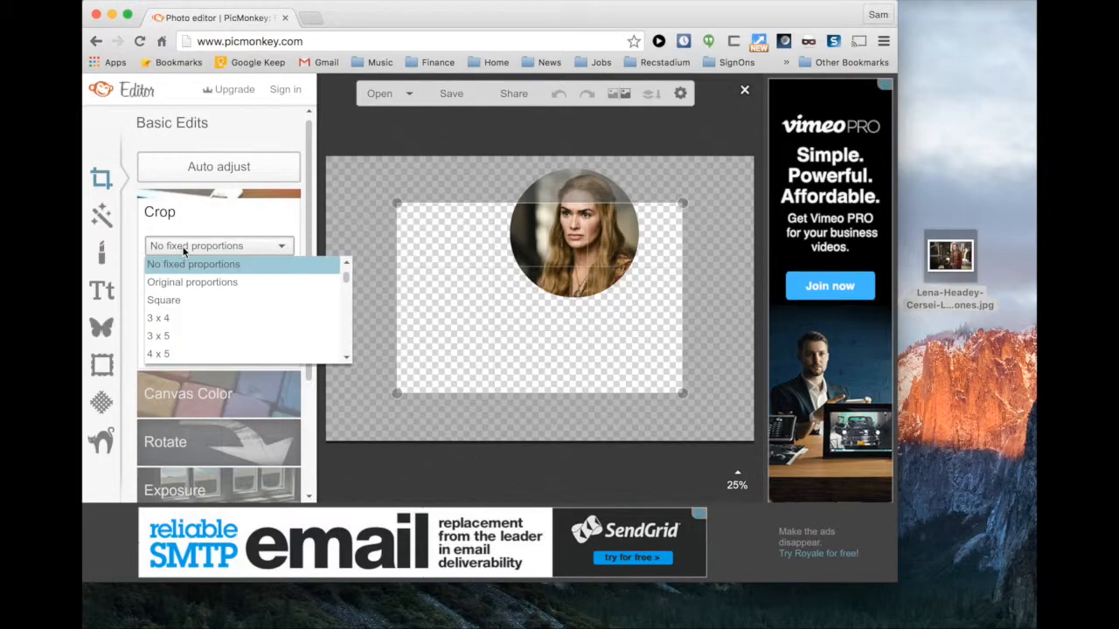
{"action": "left_click", "coordinate": [174, 301]}
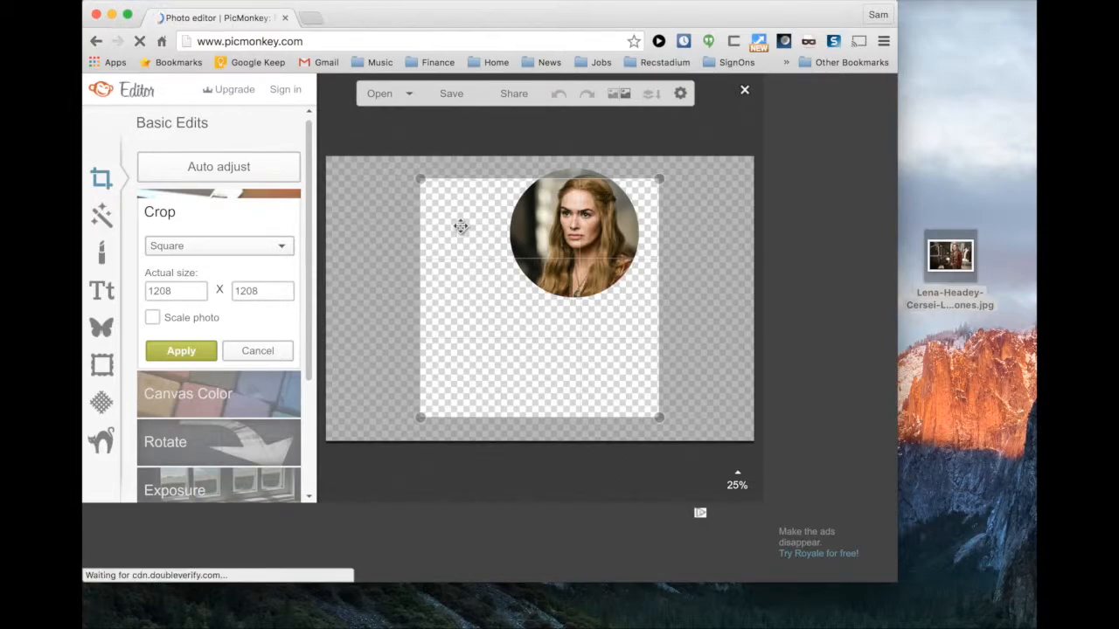
{"action": "left_click_drag", "start_coordinate": [461, 226], "coordinate": [612, 240]}
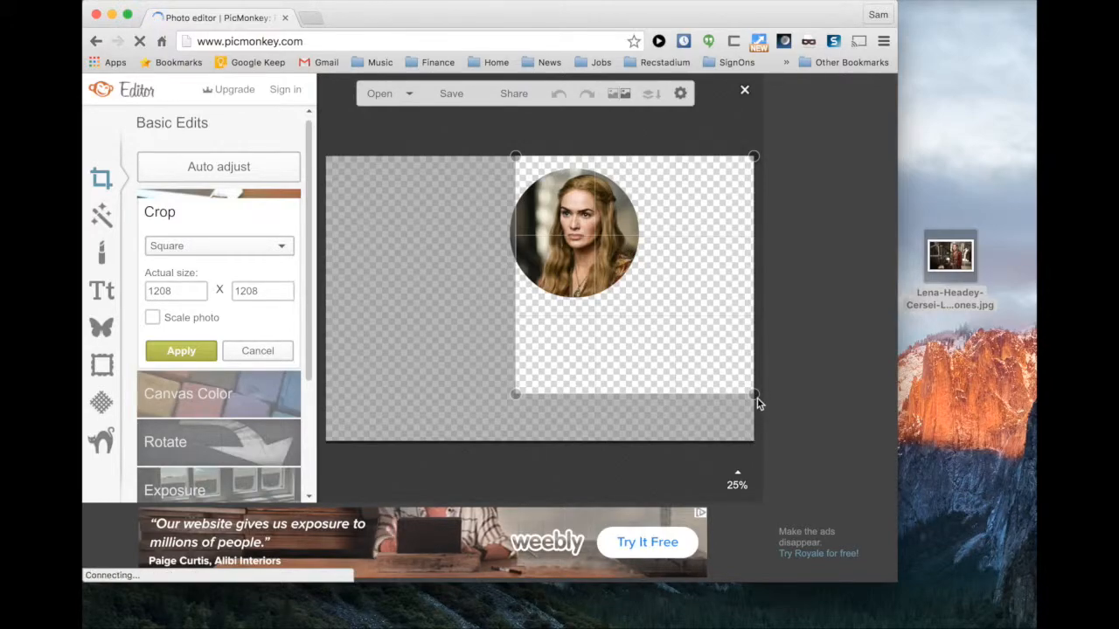
Shrink the square crop area to 667 x 667 closely around the circle and apply the crop
{"action": "left_click_drag", "start_coordinate": [755, 397], "coordinate": [662, 294]}
{"action": "left_click_drag", "start_coordinate": [599, 254], "coordinate": [593, 265]}
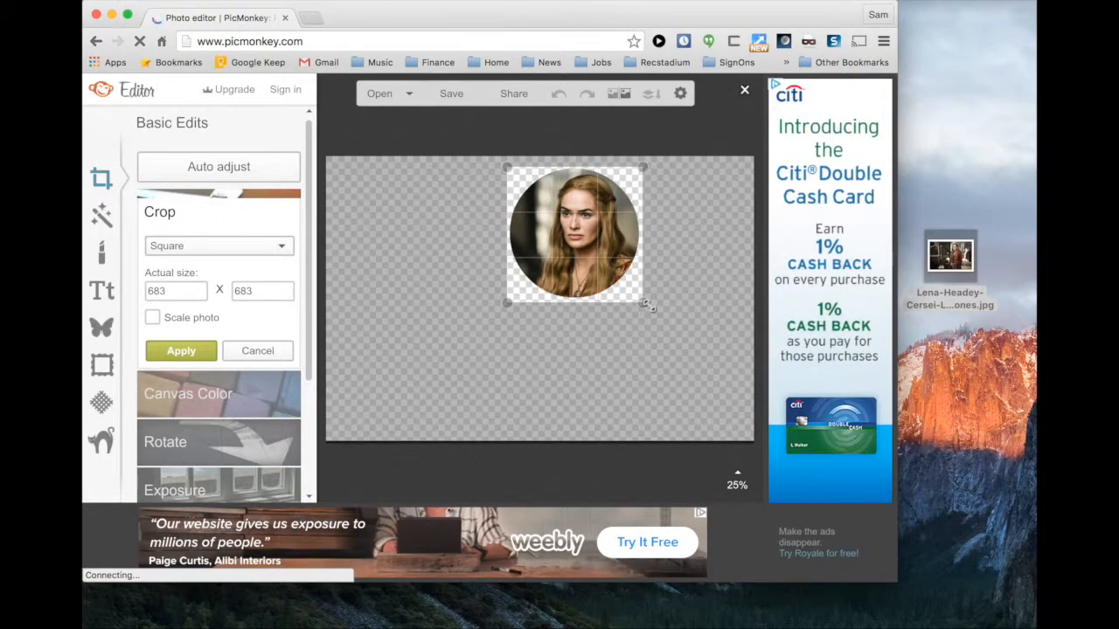
{"action": "left_click_drag", "start_coordinate": [644, 305], "coordinate": [642, 304]}
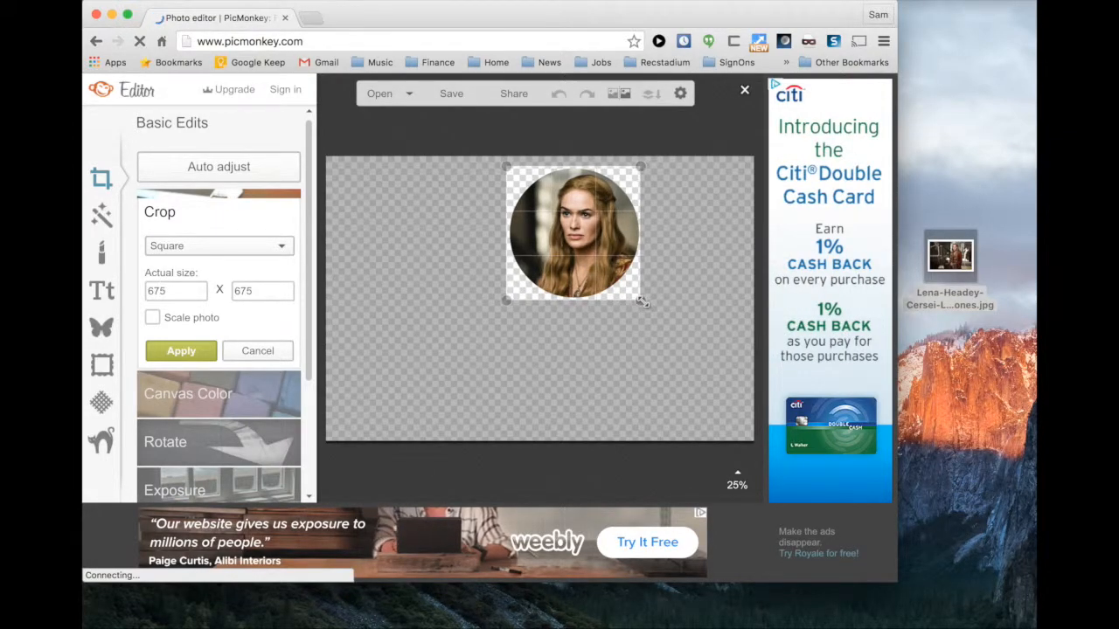
{"action": "left_click_drag", "start_coordinate": [507, 161], "coordinate": [505, 164]}
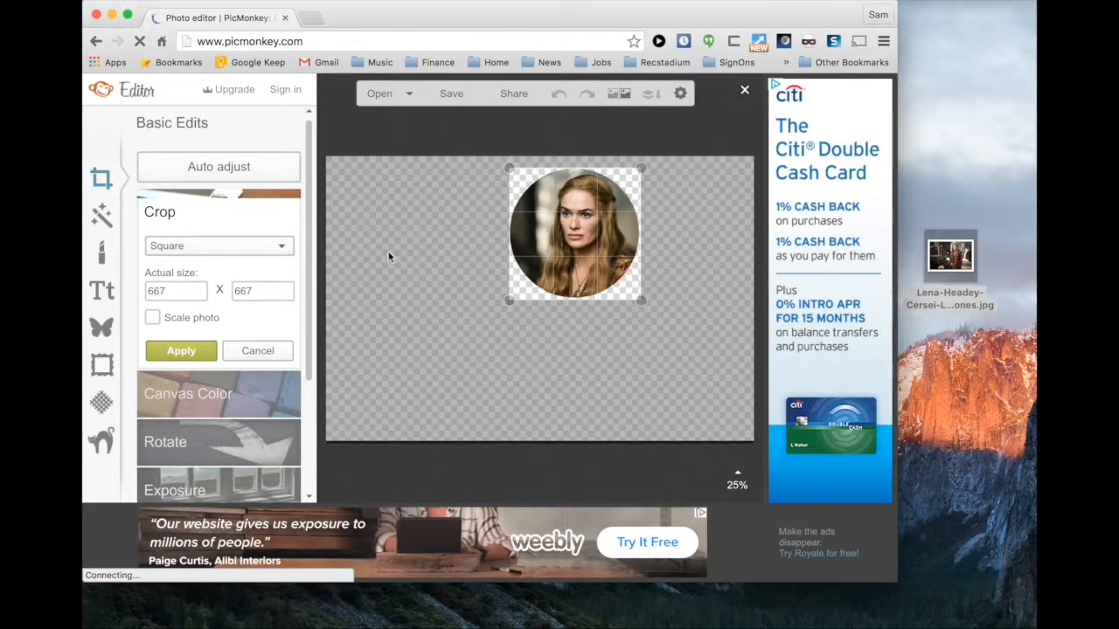
{"action": "left_click", "coordinate": [183, 351]}
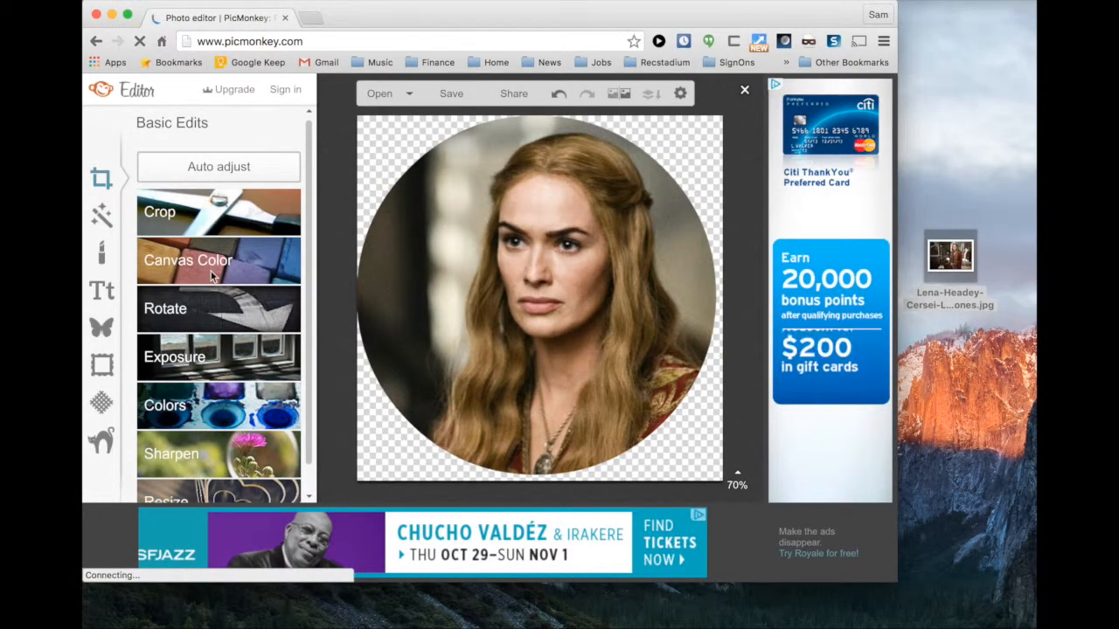
Start a Simple Edge frame on the cropped image and set its outer thickness to 0
{"action": "left_click", "coordinate": [103, 365]}
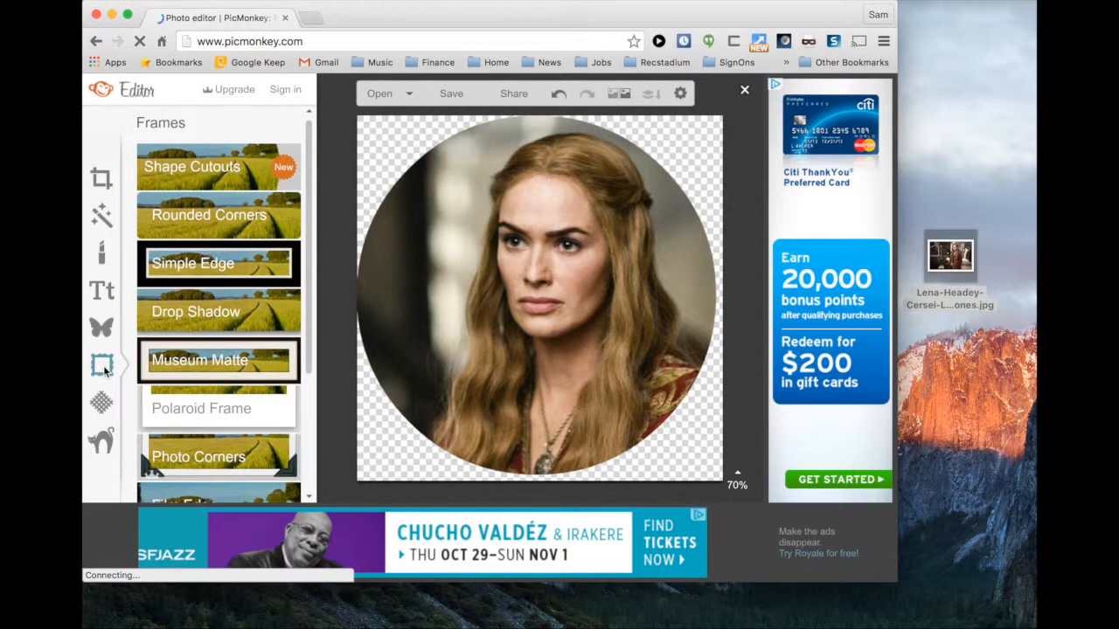
{"action": "left_click", "coordinate": [196, 271]}
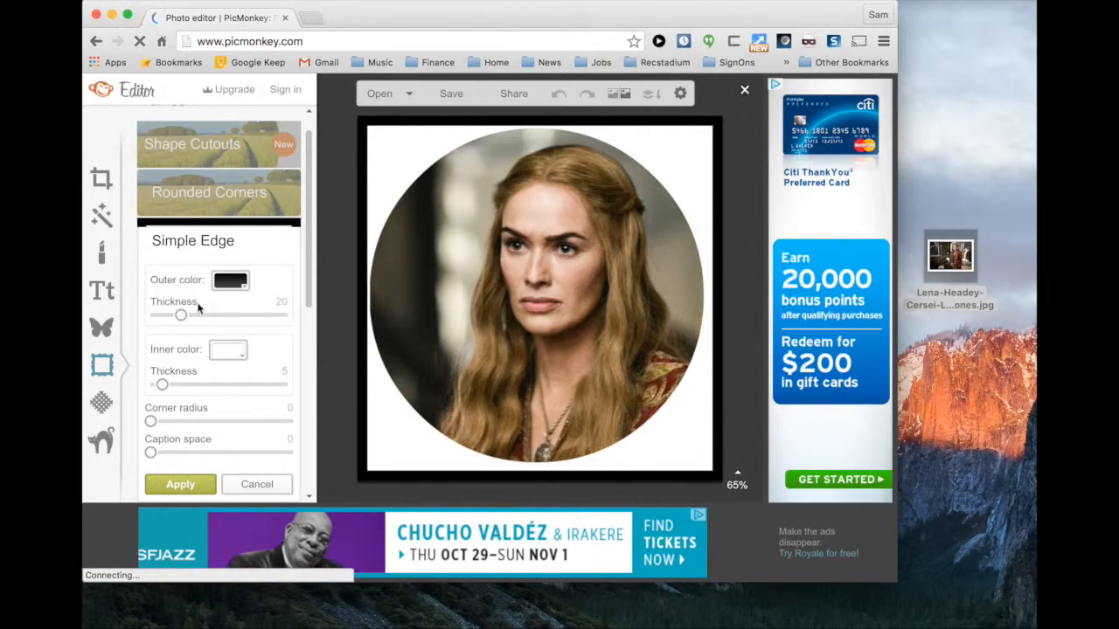
{"action": "left_click_drag", "start_coordinate": [180, 316], "coordinate": [145, 320]}
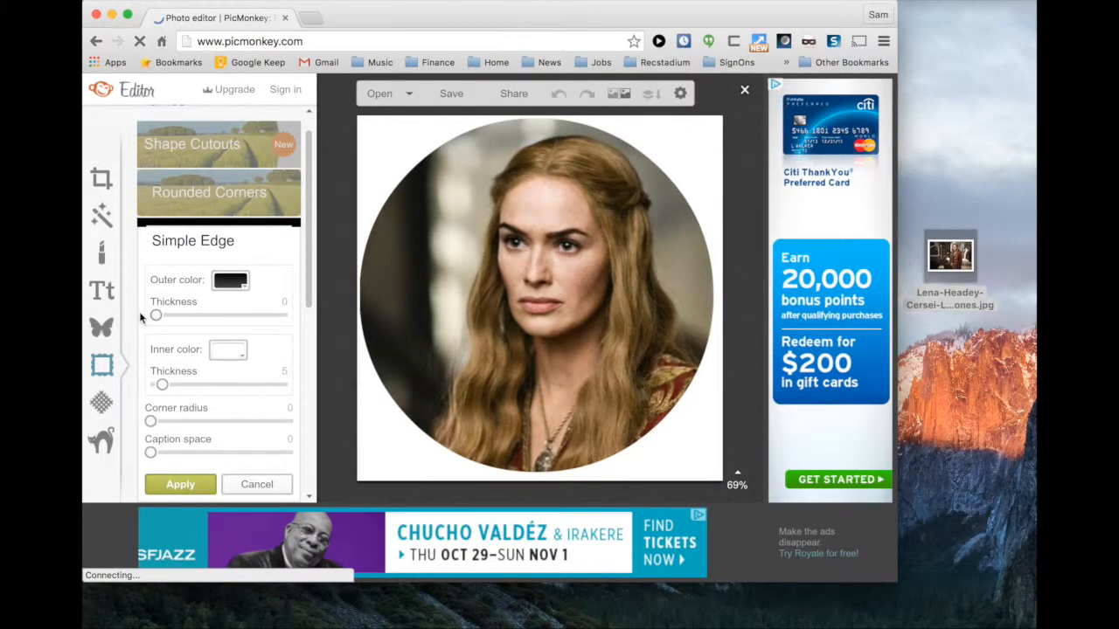
Set the Simple Edge frame's inner color to crimson red and its inner thickness to 29
{"action": "left_click", "coordinate": [226, 350]}
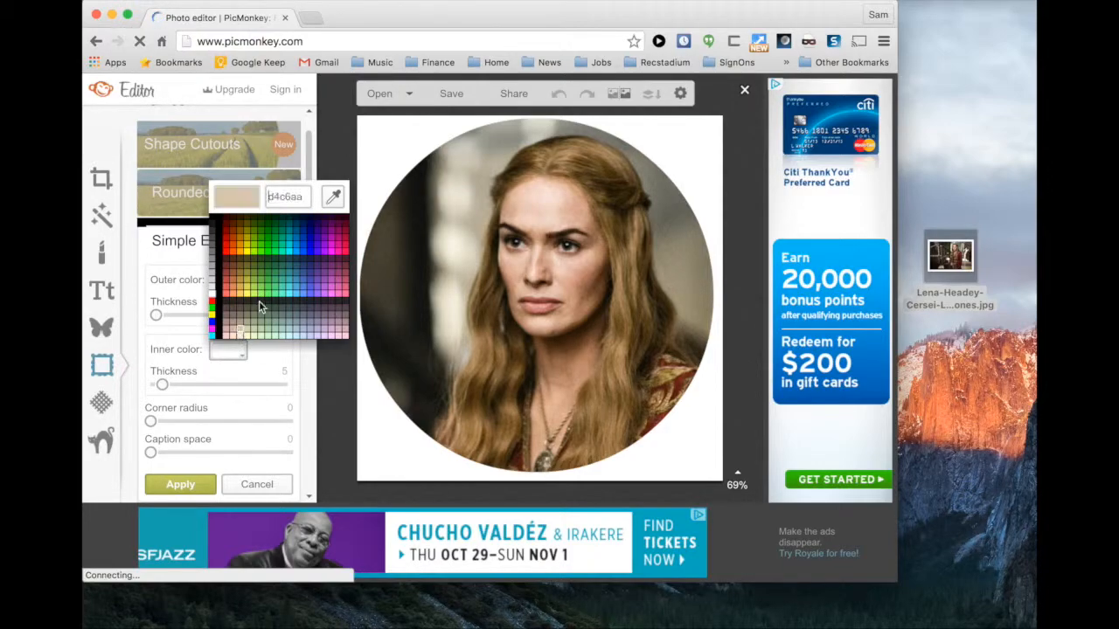
{"action": "left_click", "coordinate": [343, 241]}
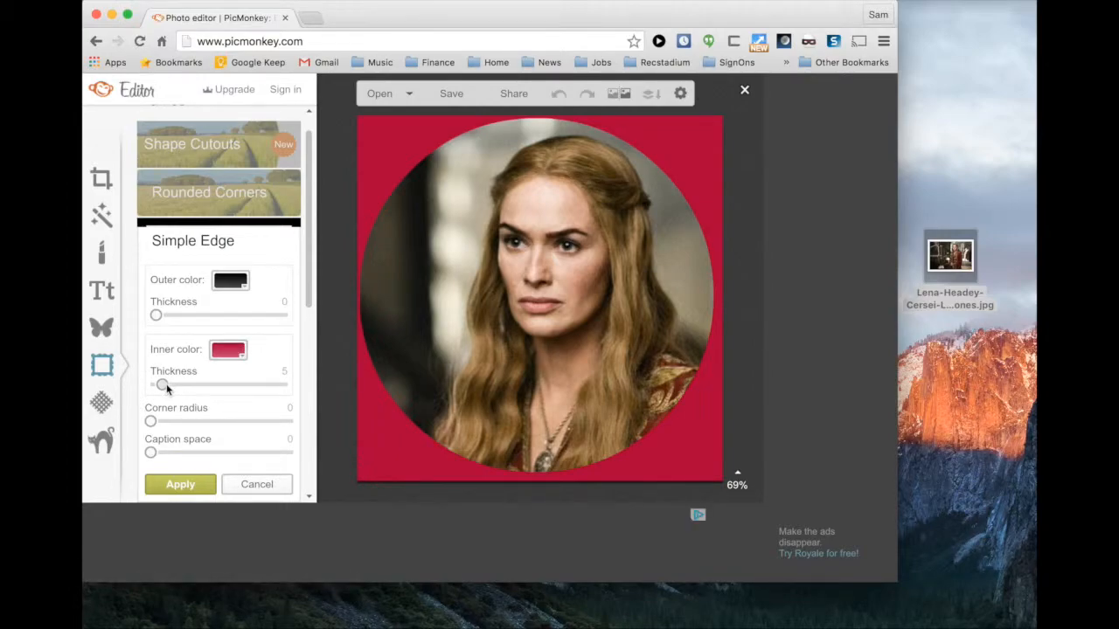
{"action": "left_click_drag", "start_coordinate": [164, 384], "coordinate": [218, 388]}
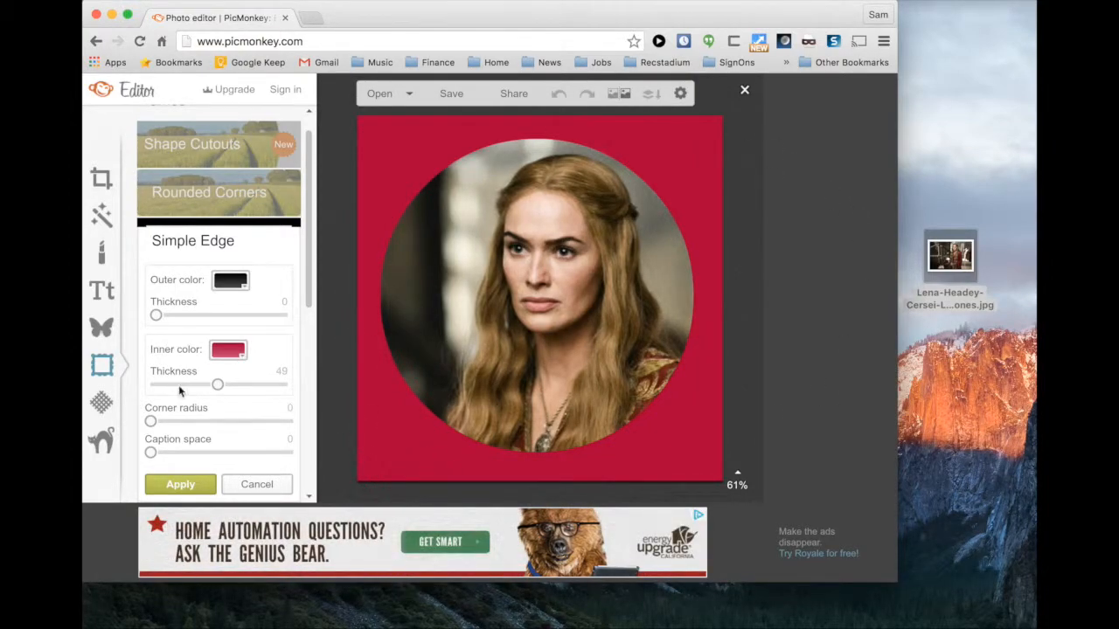
{"action": "left_click_drag", "start_coordinate": [207, 385], "coordinate": [187, 387]}
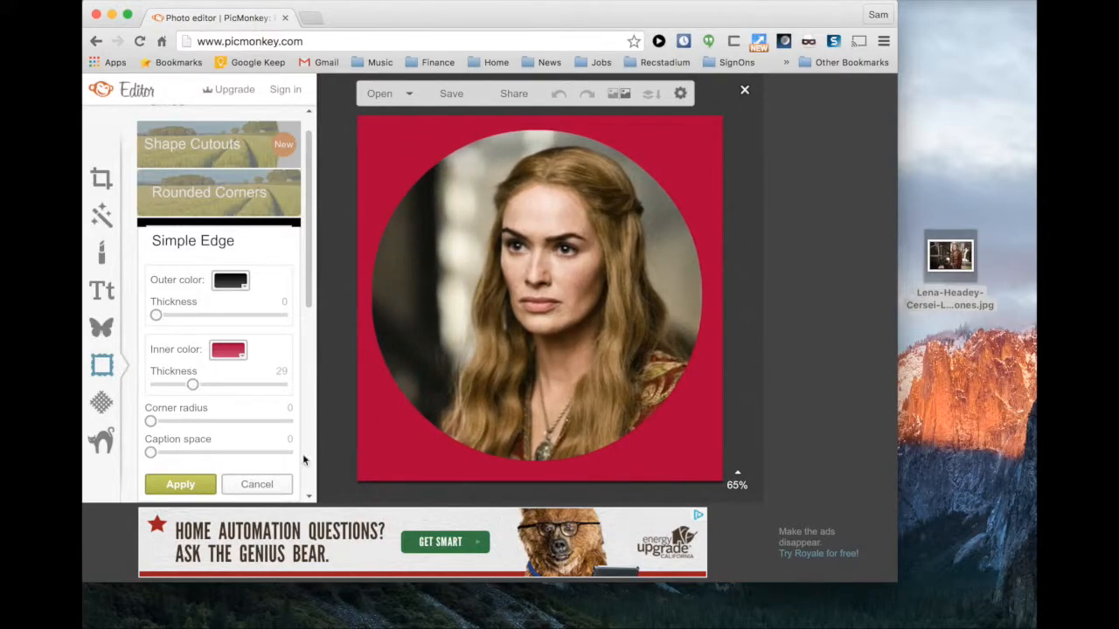
Apply the crimson frame and cut the image into a circle with transparent background at 73% size, centered around the portrait
{"action": "left_click", "coordinate": [180, 486]}
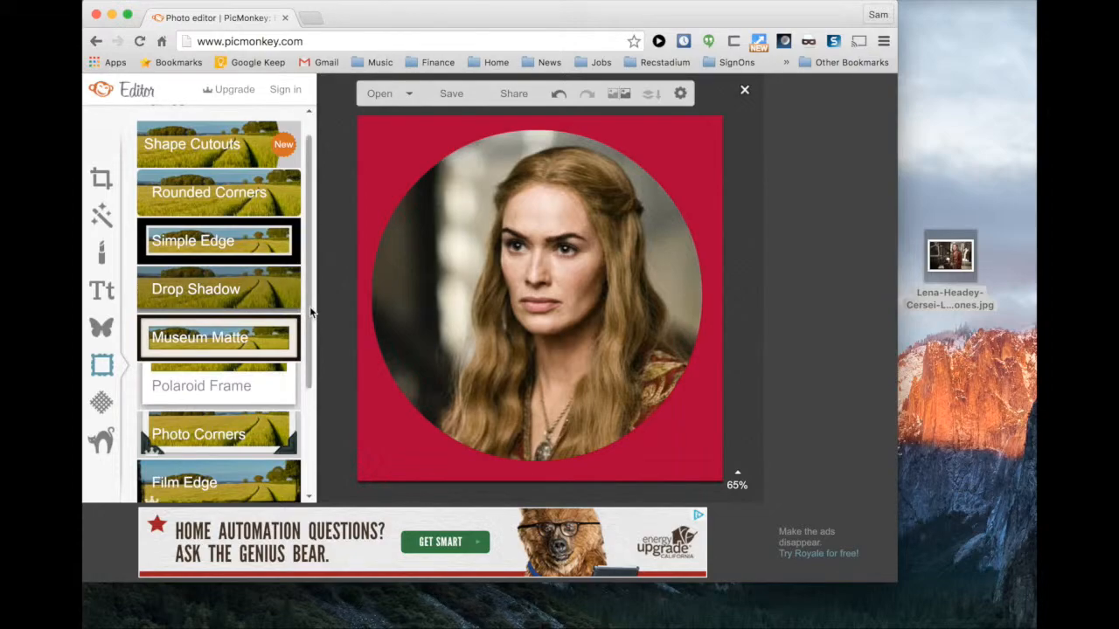
{"action": "scroll", "coordinate": [312, 279], "scroll_direction": "up", "scroll_amount": 2}
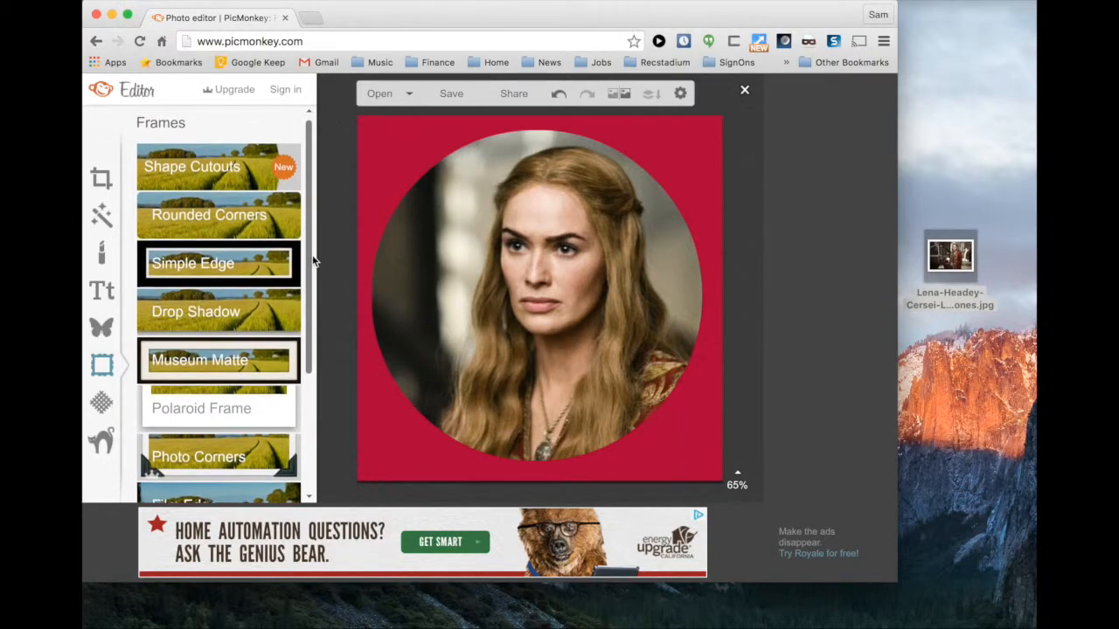
{"action": "left_click", "coordinate": [223, 166]}
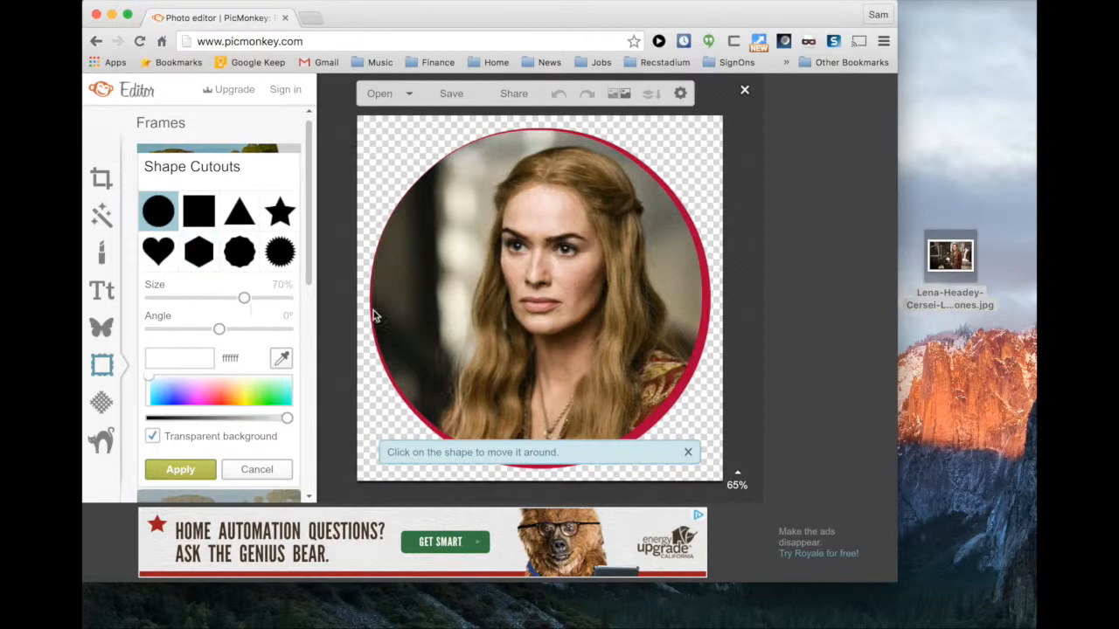
{"action": "mouse_move", "coordinate": [451, 300]}
{"action": "left_mouse_down"}
{"action": "mouse_move", "coordinate": [455, 289]}
{"action": "mouse_move", "coordinate": [470, 317]}
{"action": "mouse_move", "coordinate": [459, 296]}
{"action": "left_mouse_up"}
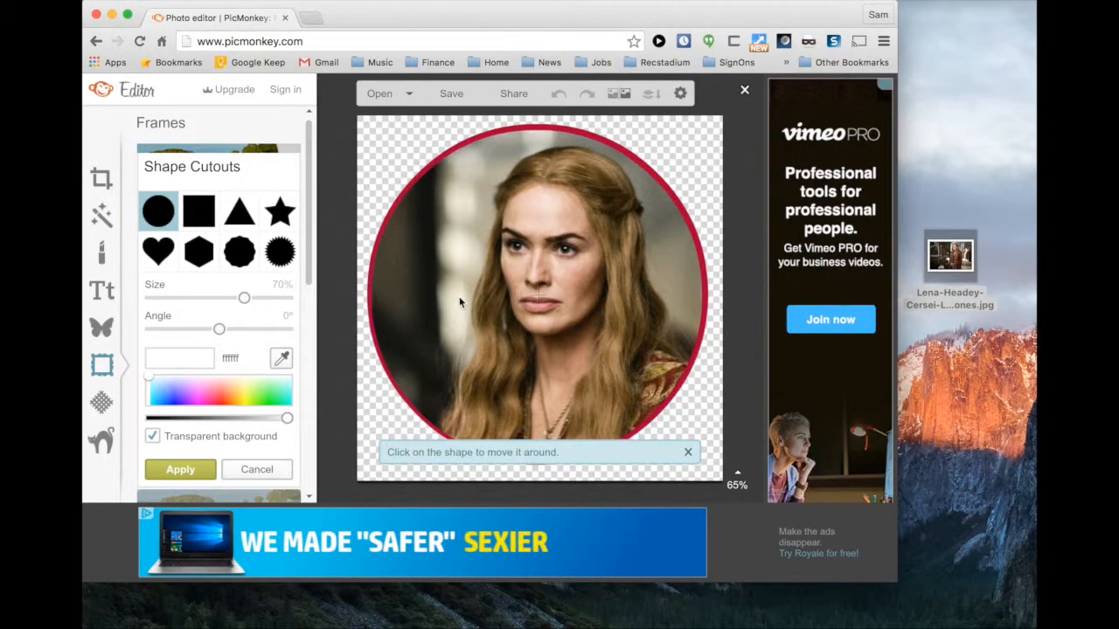
{"action": "left_click_drag", "start_coordinate": [244, 298], "coordinate": [249, 300]}
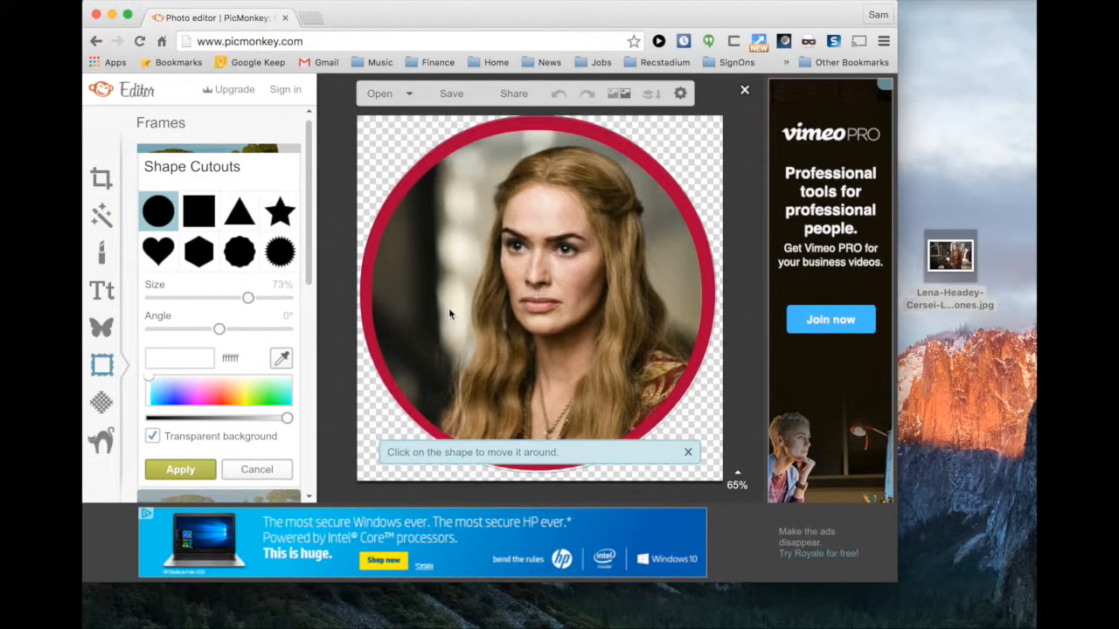
{"action": "left_click", "coordinate": [191, 473]}
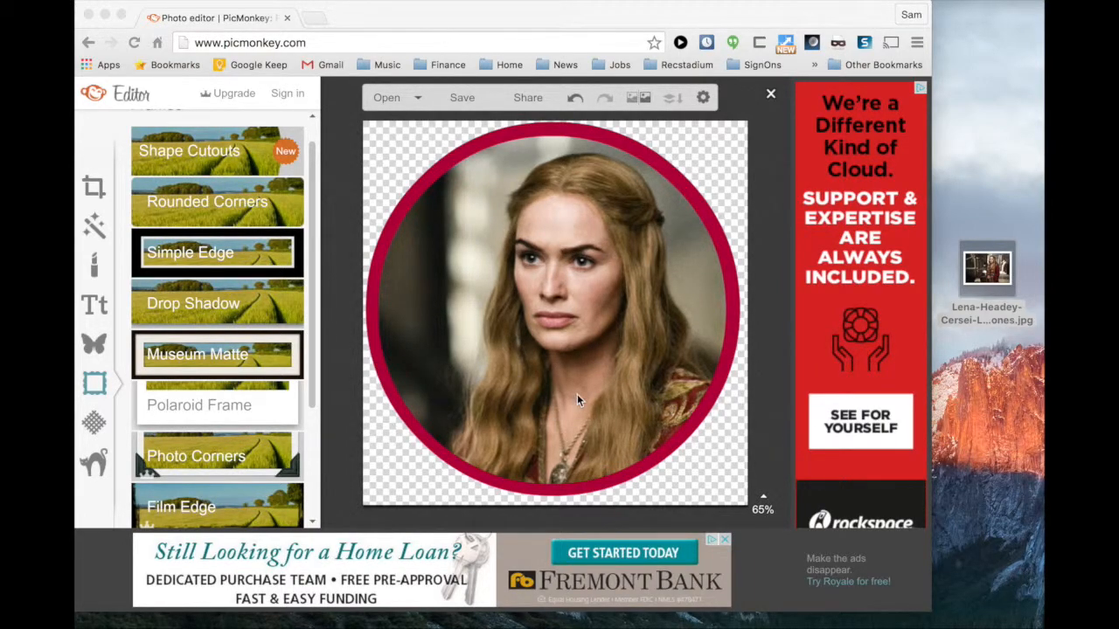
Undo the circular shape cutout and the crimson Simple Edge frame
{"action": "left_click", "coordinate": [572, 97]}
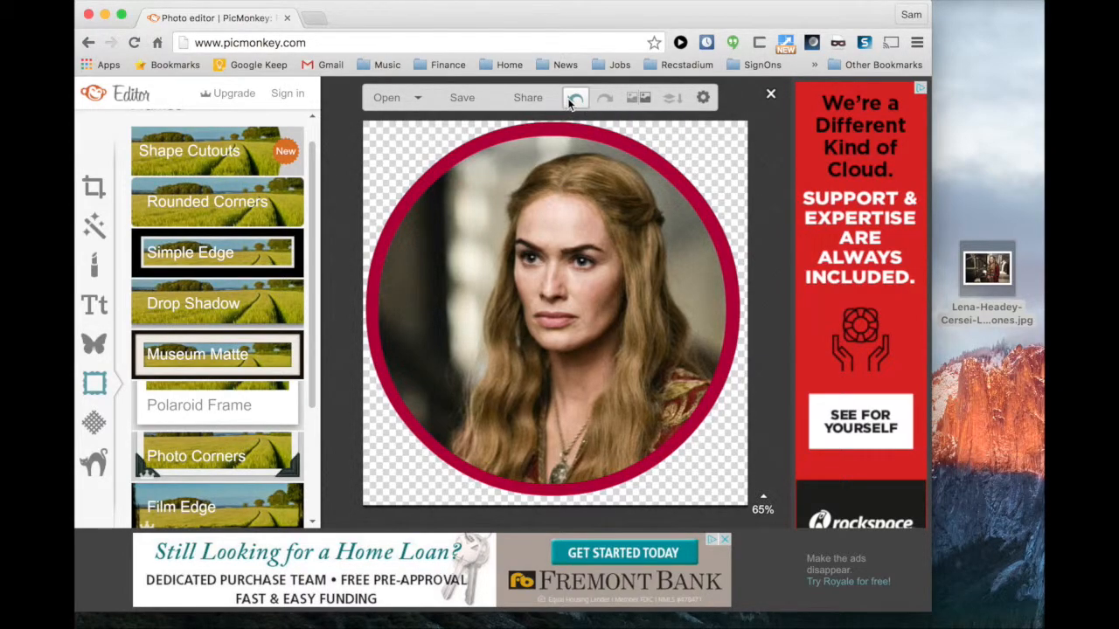
{"action": "left_click", "coordinate": [570, 98]}
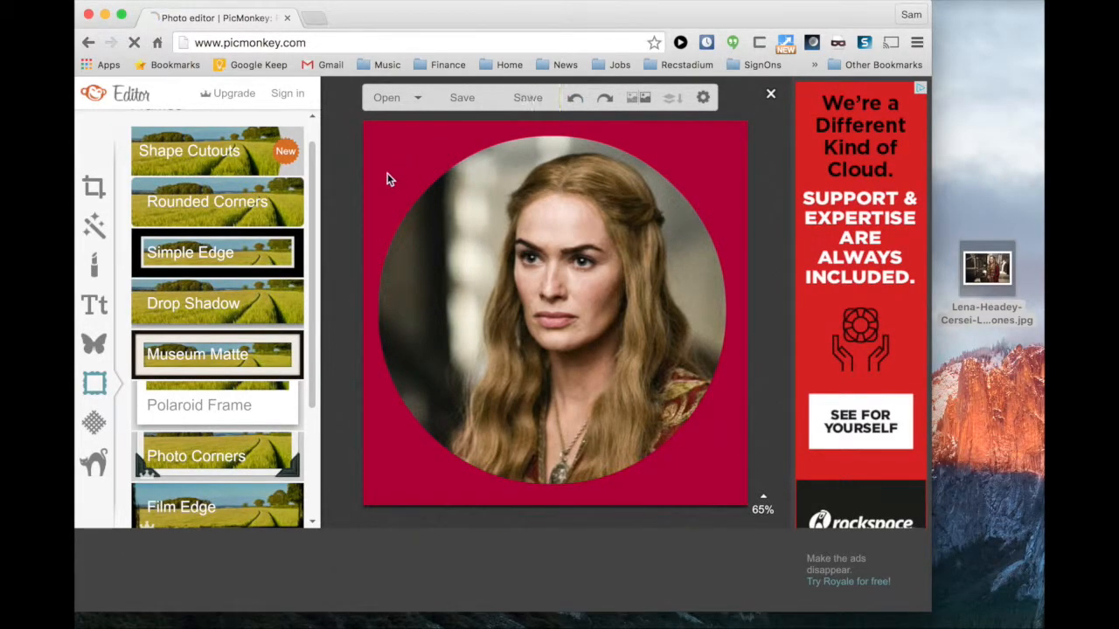
{"action": "left_click", "coordinate": [577, 99]}
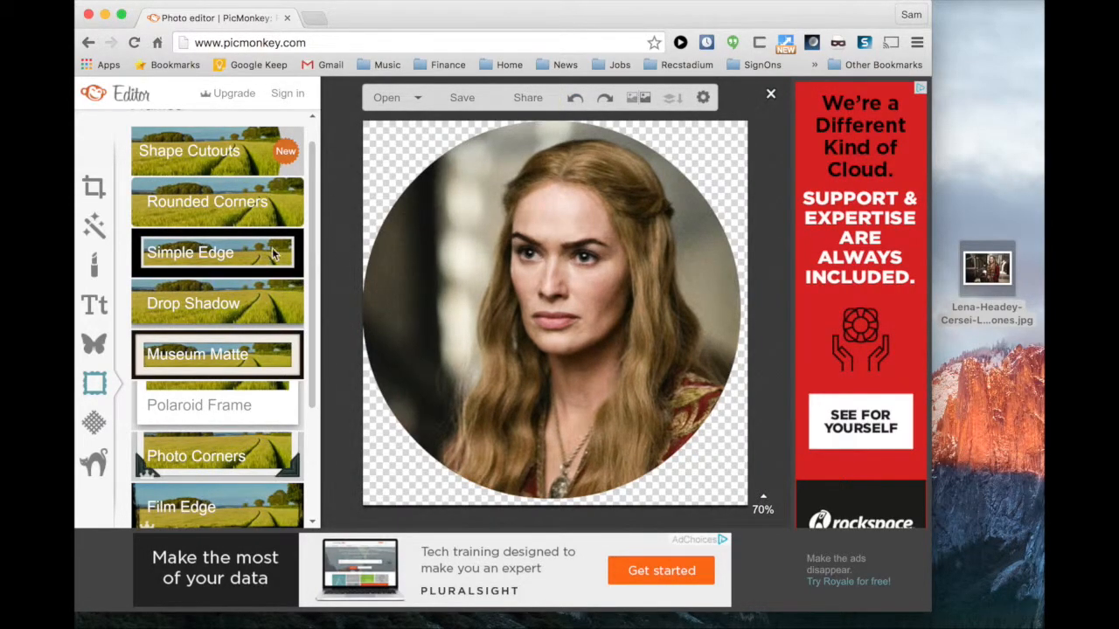
Apply a Simple Edge frame with outer thickness 0, a bright green inner color and inner thickness 39
{"action": "left_click", "coordinate": [215, 256]}
{"action": "left_click_drag", "start_coordinate": [176, 330], "coordinate": [145, 333]}
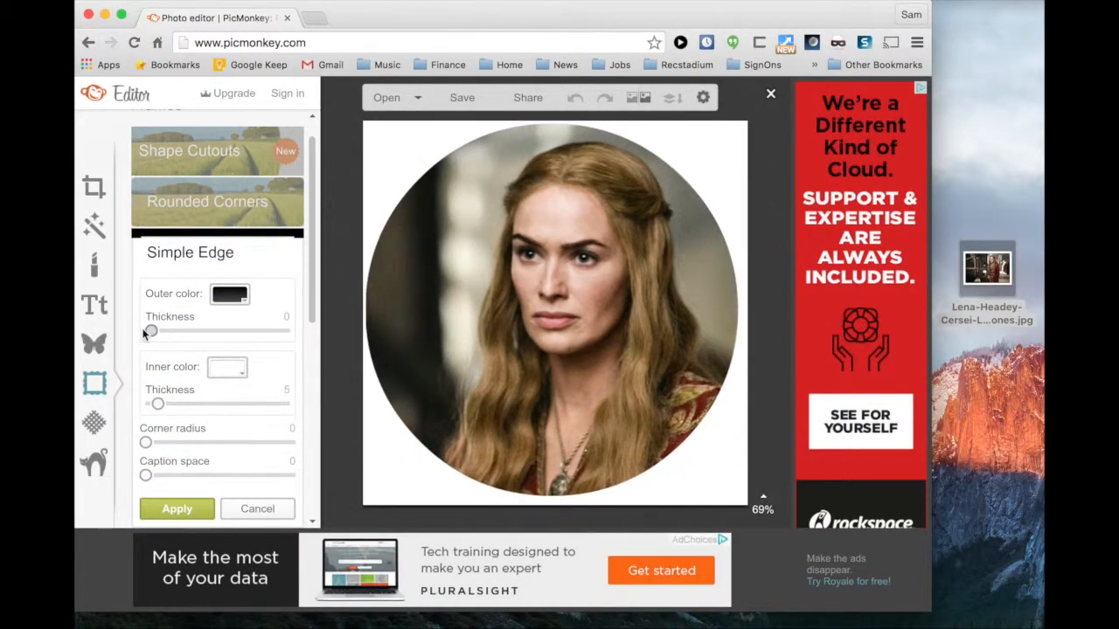
{"action": "left_click", "coordinate": [229, 370]}
{"action": "left_click", "coordinate": [260, 257]}
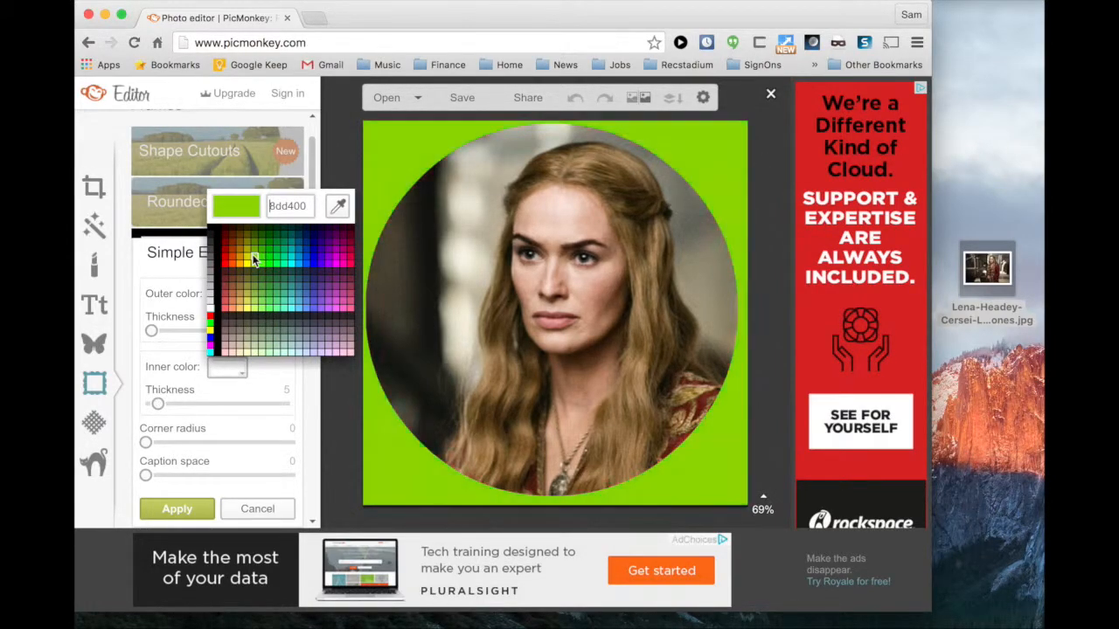
{"action": "left_click", "coordinate": [268, 253]}
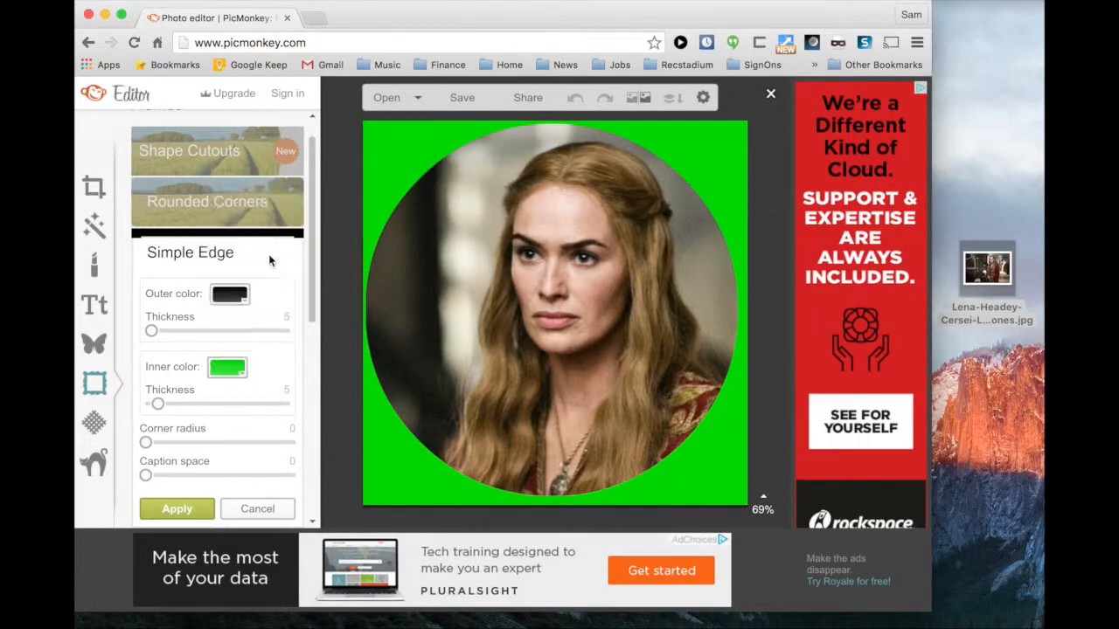
{"action": "left_click_drag", "start_coordinate": [159, 404], "coordinate": [203, 401]}
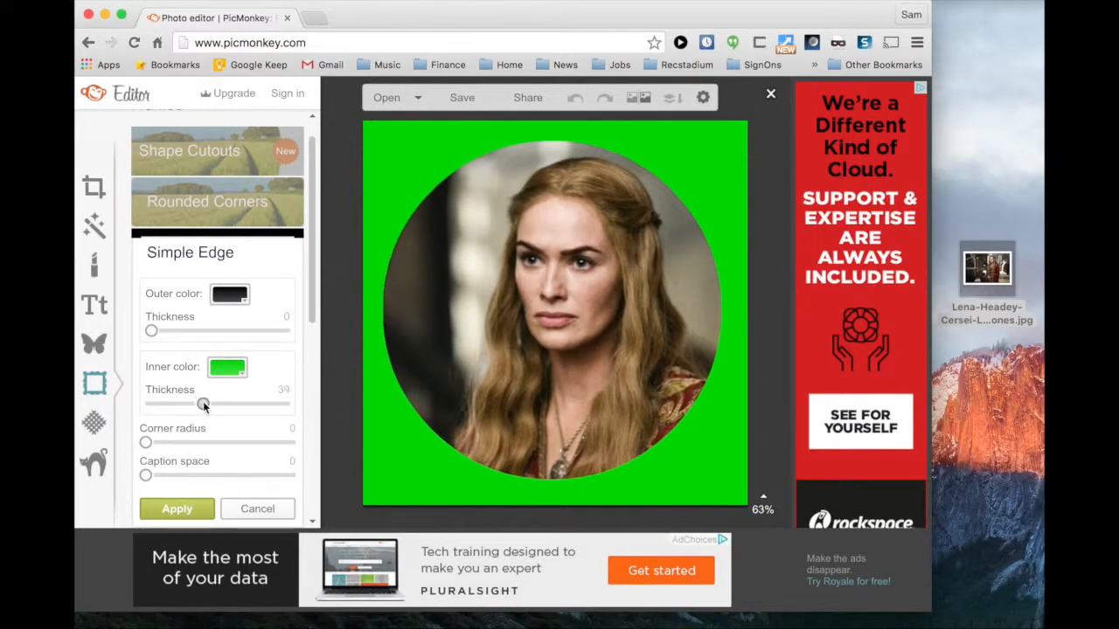
{"action": "left_click", "coordinate": [181, 505]}
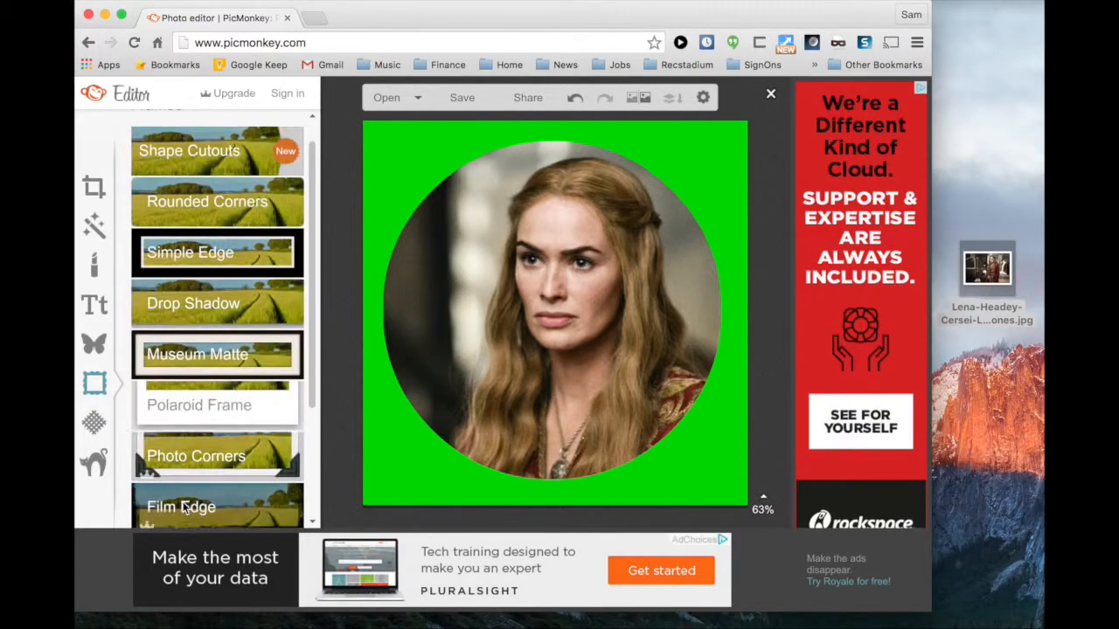
Apply a circle shape cutout with transparent background at 71% size, centered so an even green ring surrounds the portrait
{"action": "left_click", "coordinate": [160, 153]}
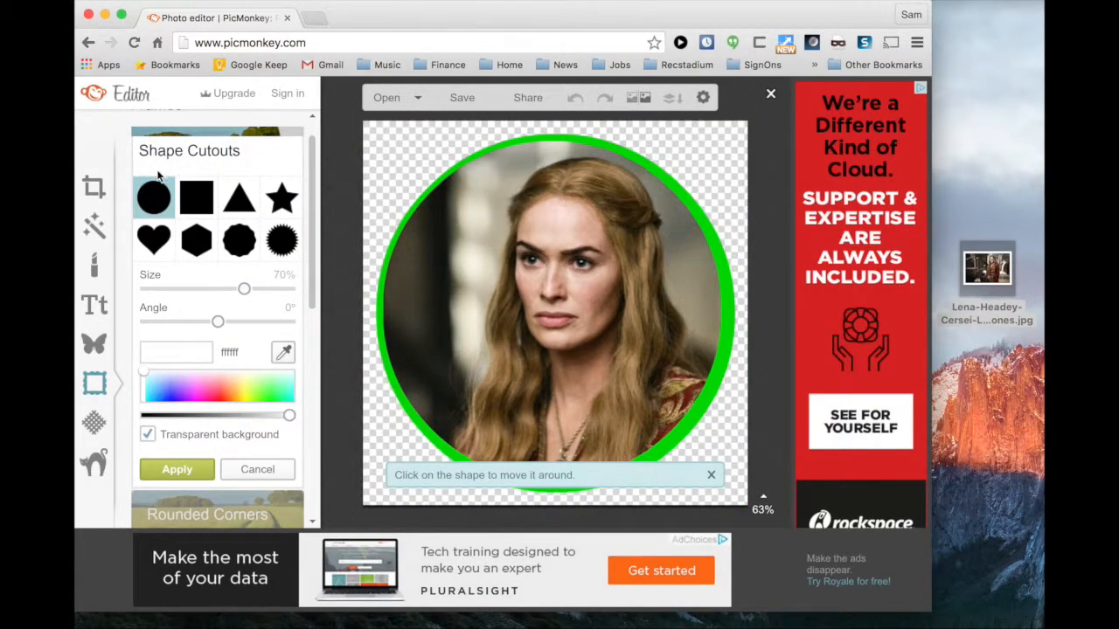
{"action": "mouse_move", "coordinate": [244, 294]}
{"action": "left_mouse_down"}
{"action": "mouse_move", "coordinate": [234, 292]}
{"action": "mouse_move", "coordinate": [243, 290]}
{"action": "left_mouse_up"}
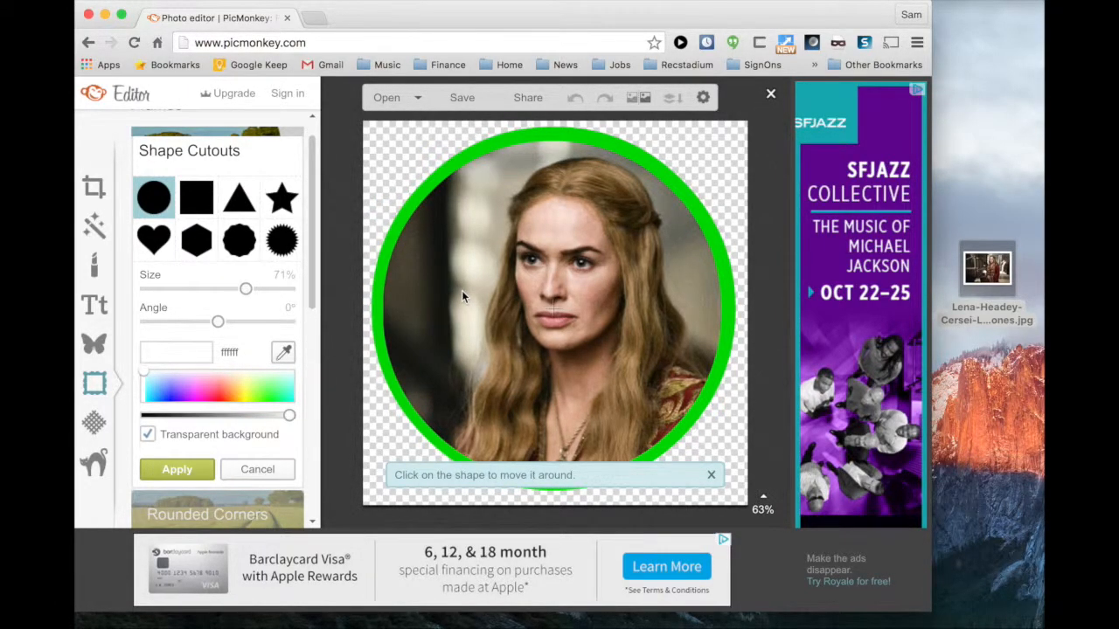
{"action": "left_click", "coordinate": [711, 474]}
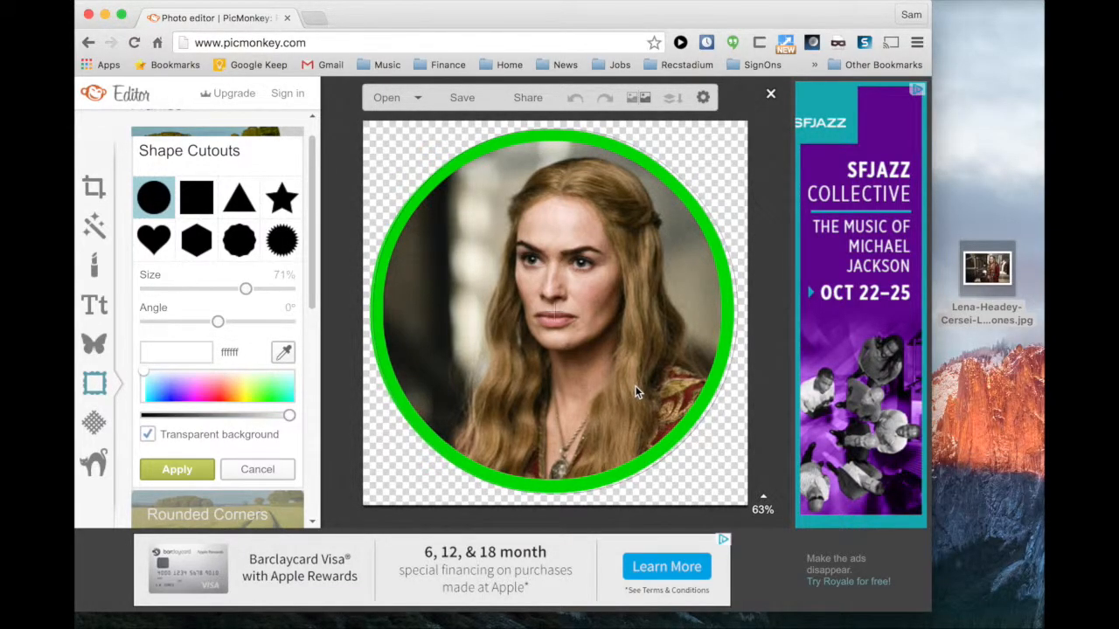
{"action": "left_click", "coordinate": [180, 469]}
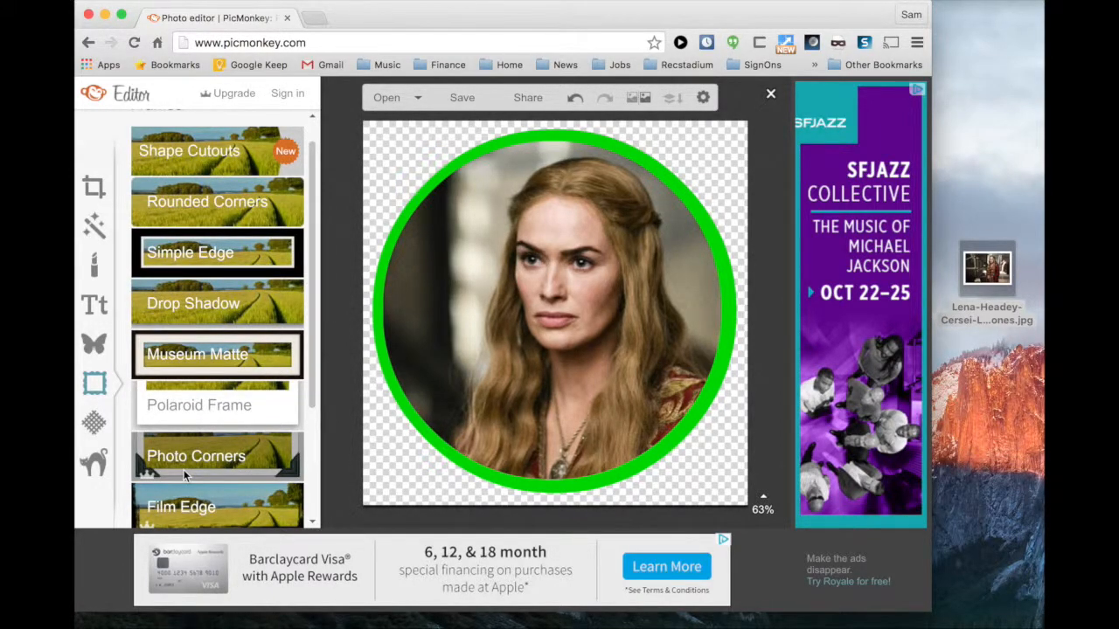